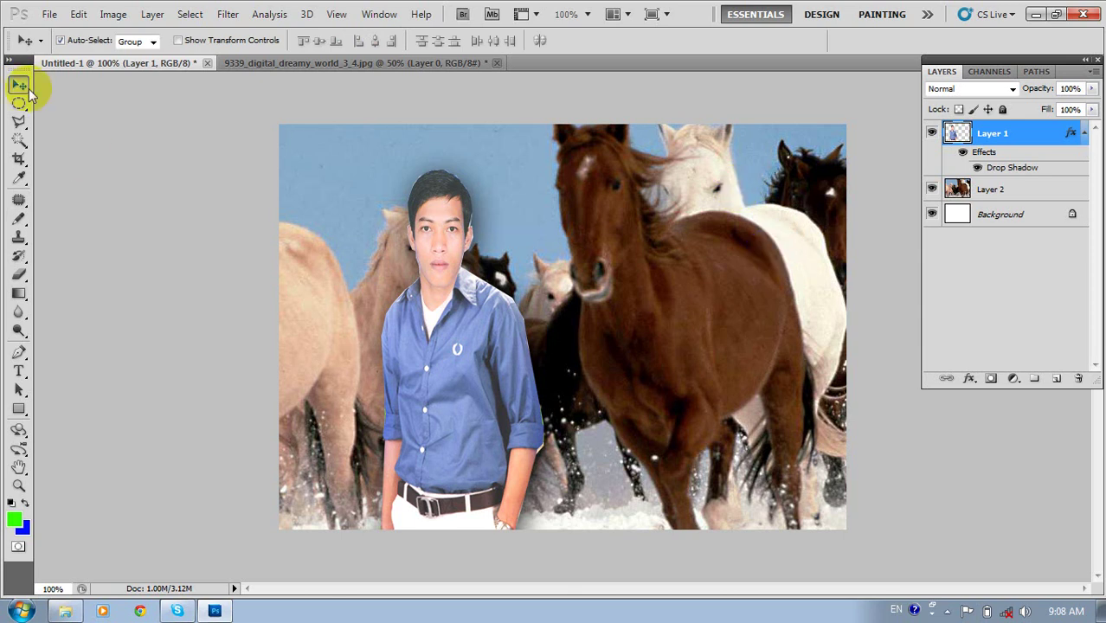
# Try the Magic Wand, return to the Move tool, and hide Layer 1 with the man
pyautogui.click(20, 143)
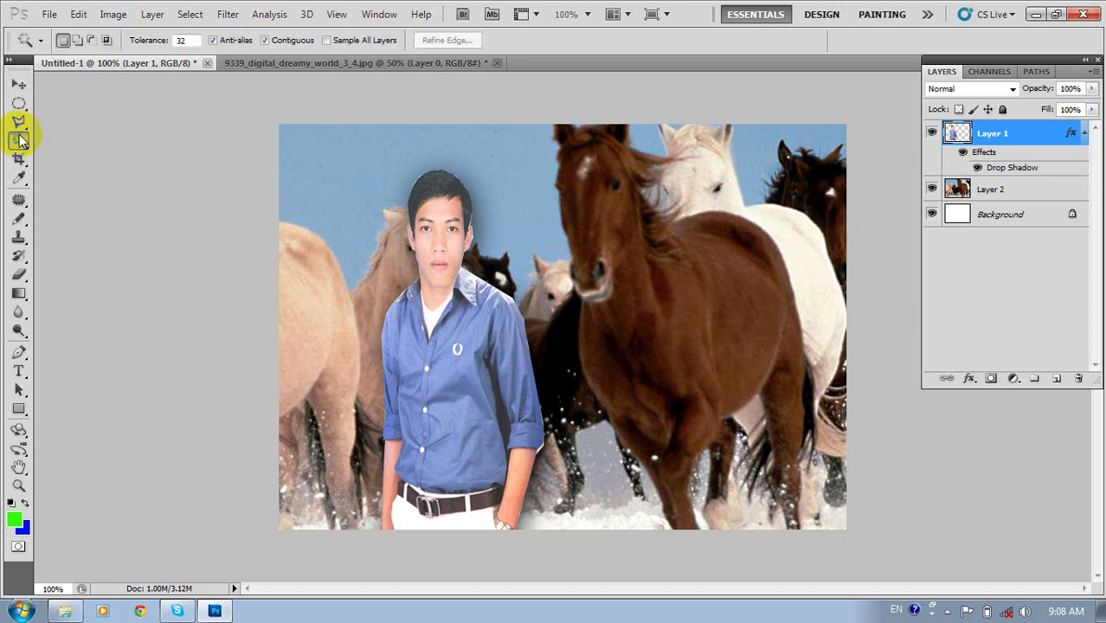
pyautogui.click(19, 84)
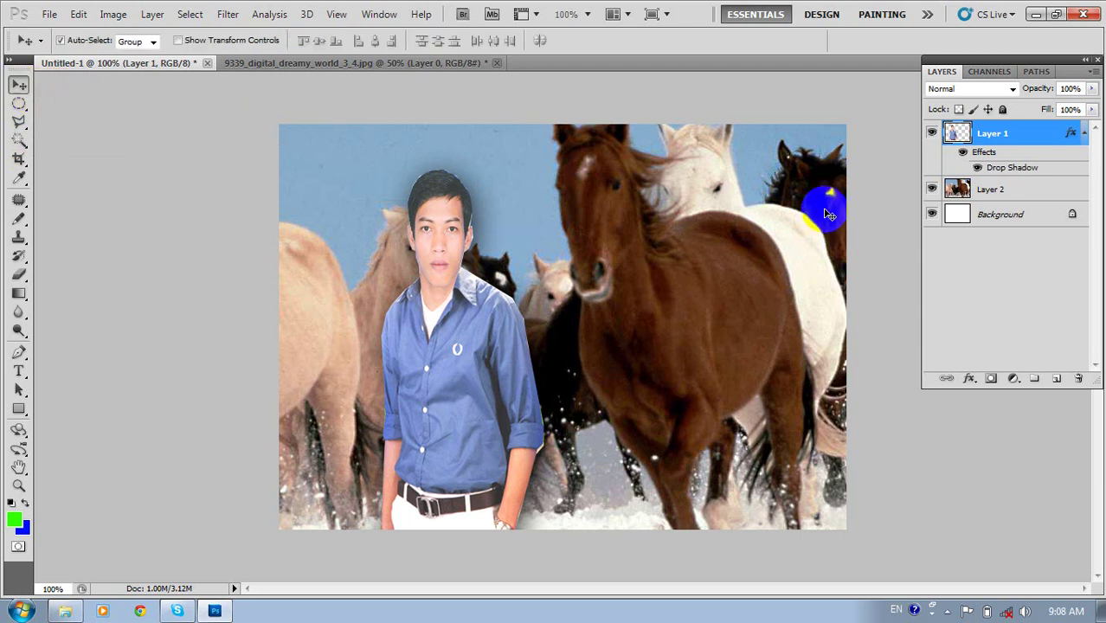
pyautogui.click(932, 133)
# Leave Layer 1 and Layer 2 hidden and add an empty Layer 3 on top
pyautogui.click(932, 189)
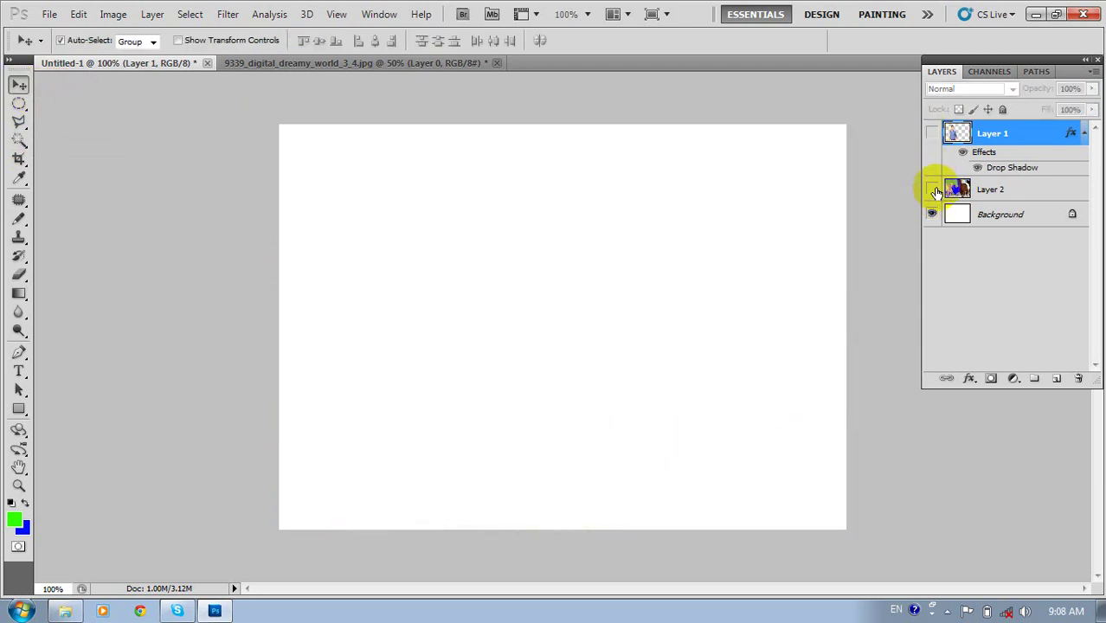
pyautogui.click(932, 191)
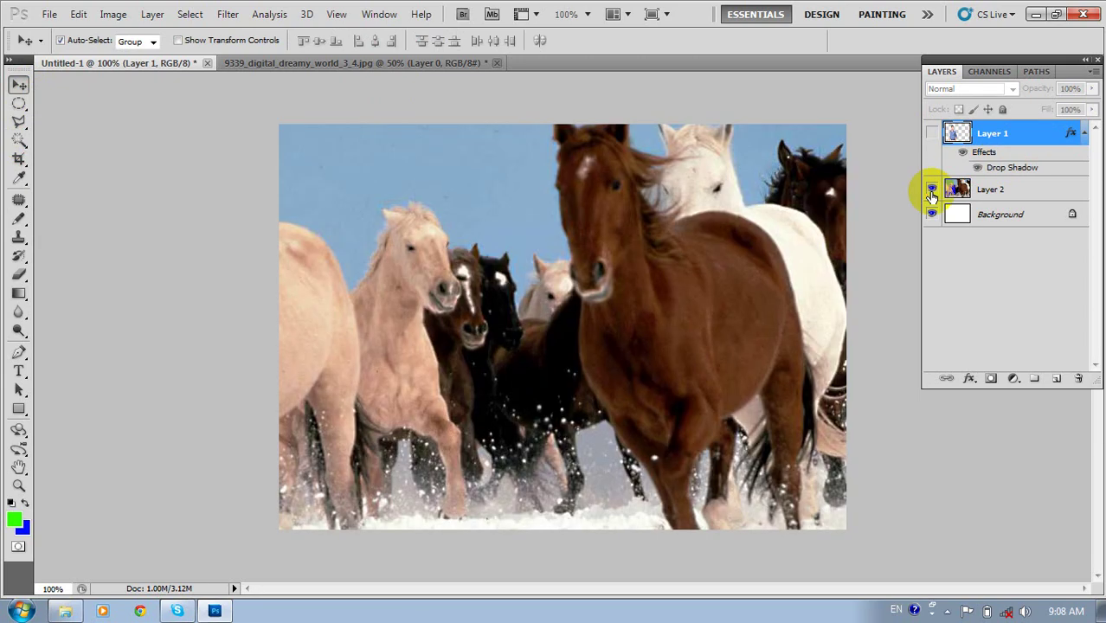
pyautogui.click(933, 191)
pyautogui.click(933, 133)
pyautogui.click(932, 133)
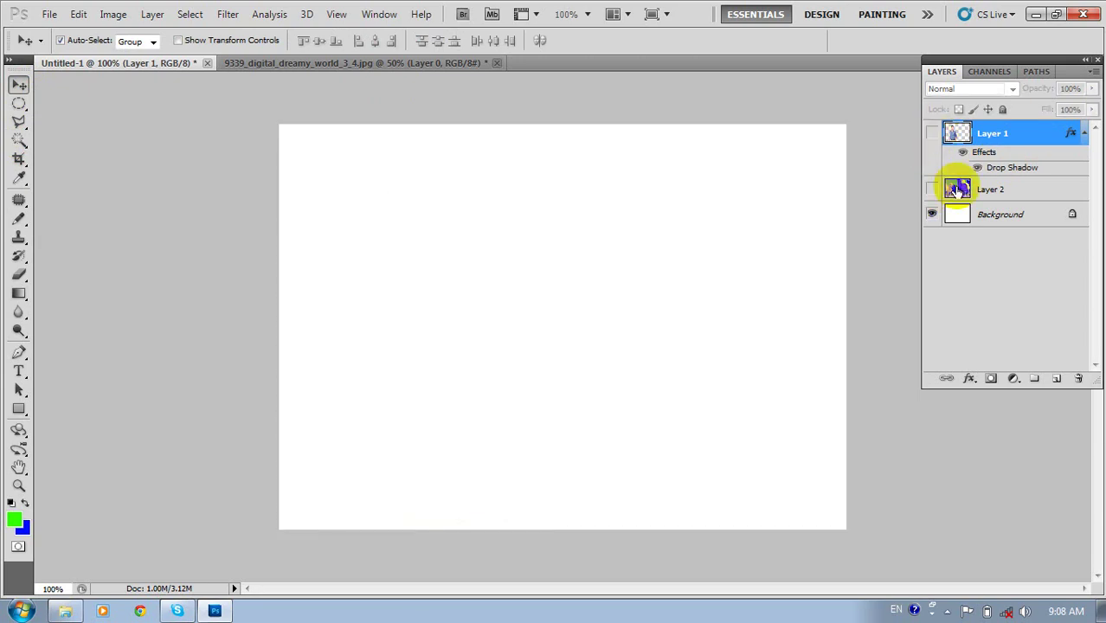
pyautogui.click(1059, 379)
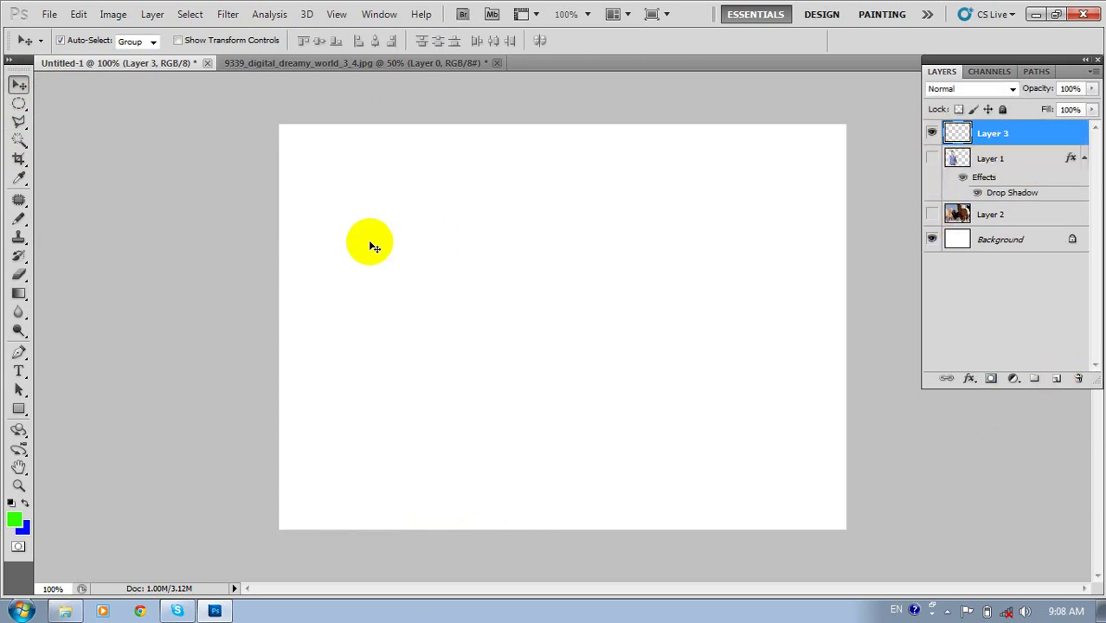
# Paint a green rectangle and an overlapping blue rectangle with the Rectangular Marquee
pyautogui.click(20, 104)
pyautogui.click(52, 102)
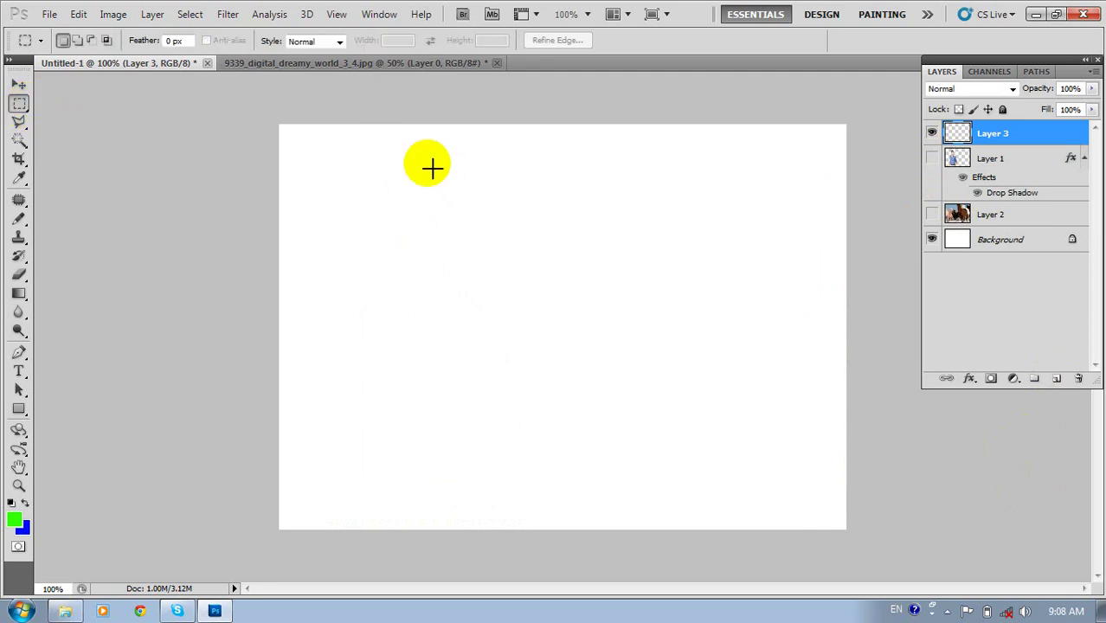
pyautogui.moveTo(437, 175); pyautogui.dragTo(678, 274)
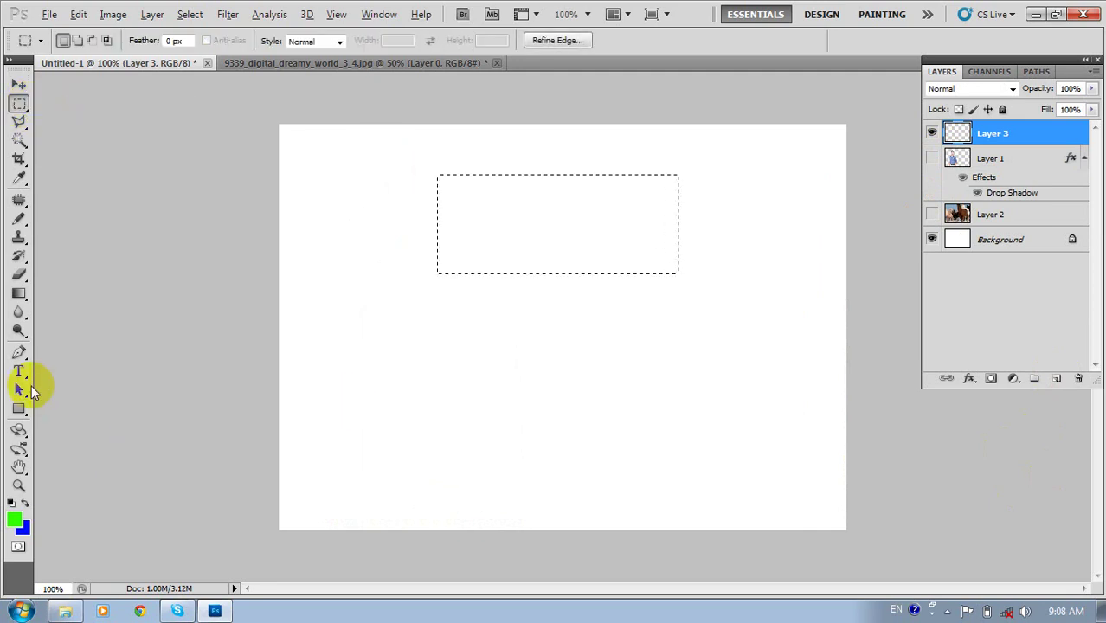
pyautogui.hotkey('alt', 'BackSpace')
pyautogui.hotkey('ctrl', 'd')
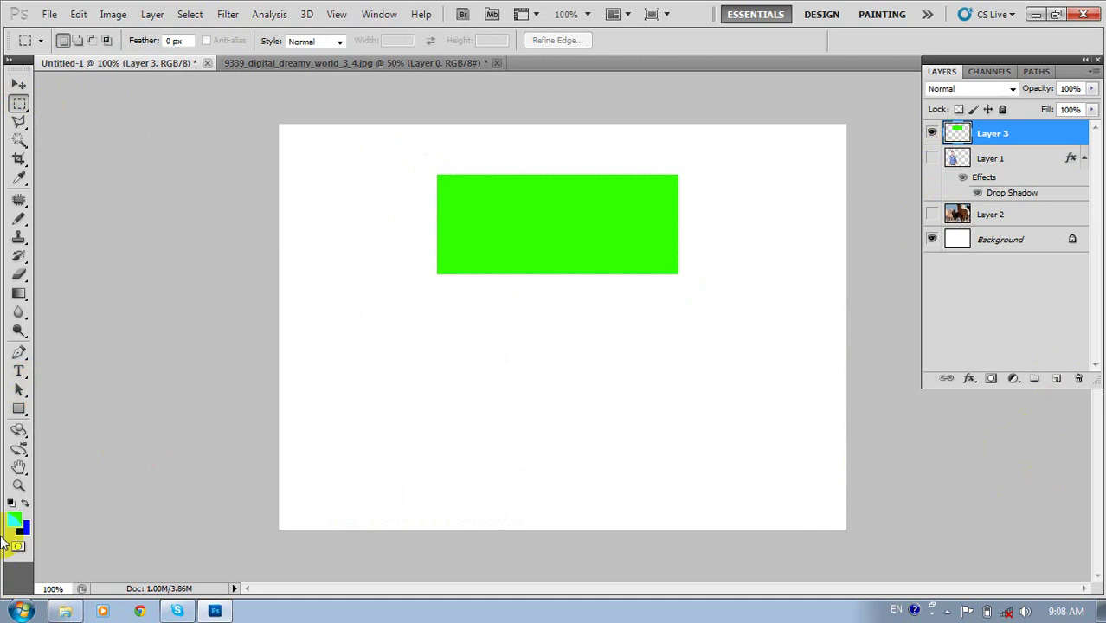
pyautogui.moveTo(591, 235); pyautogui.dragTo(776, 346)
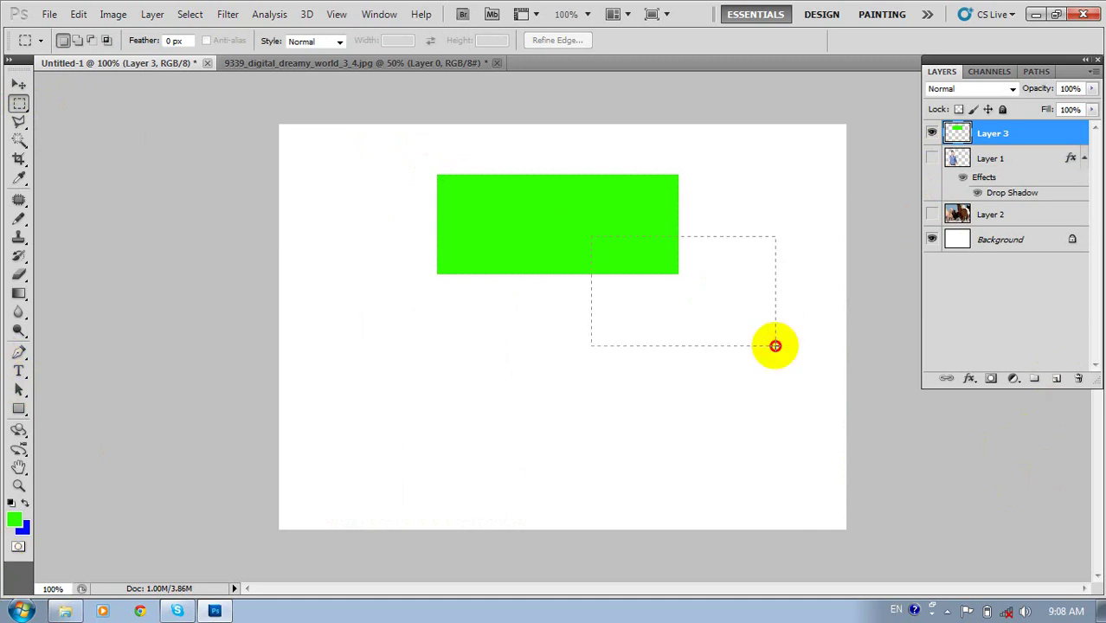
pyautogui.hotkey('ctrl', 'BackSpace')
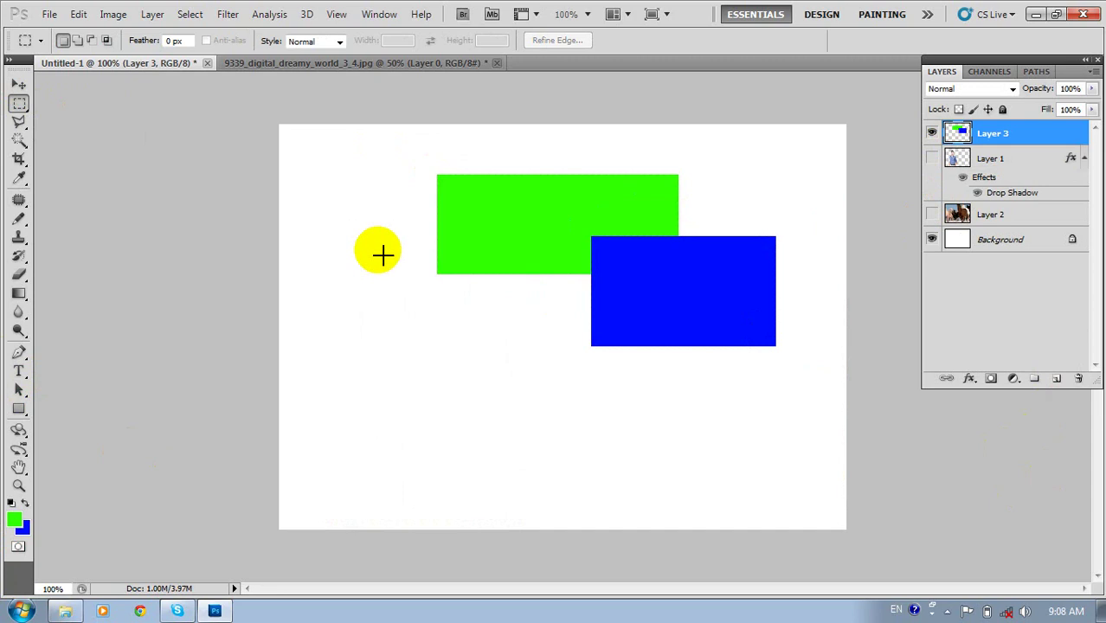
# Fill a wide rectangle with yellow-green across both shapes and show the horses Layer 2
pyautogui.moveTo(381, 251)
pyautogui.mouseDown()
pyautogui.moveTo(582, 346)
pyautogui.moveTo(636, 326)
pyautogui.mouseUp()
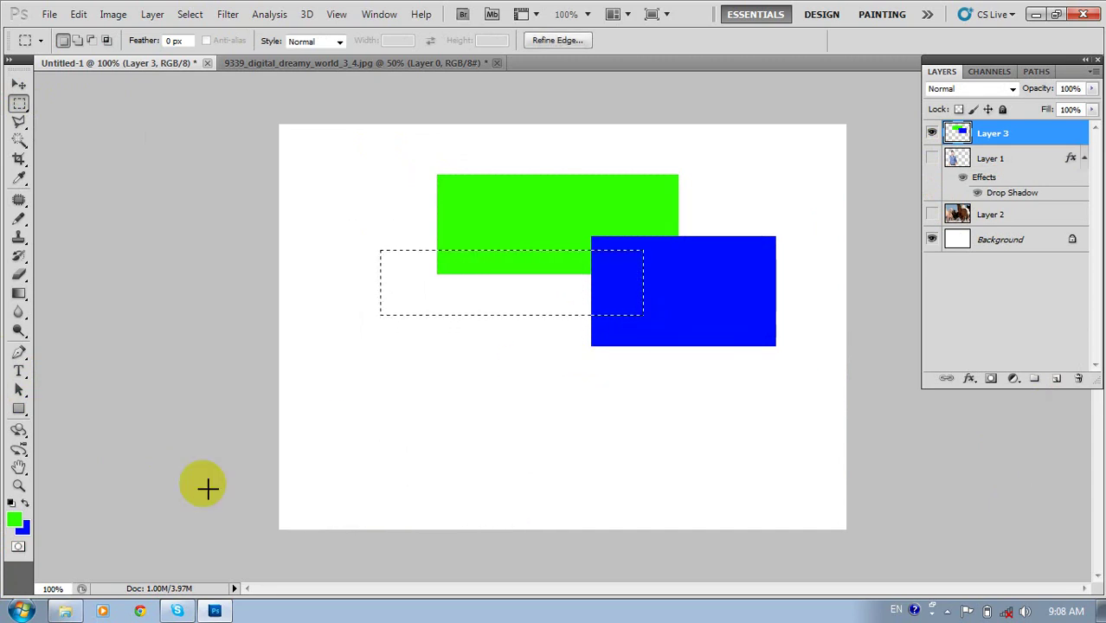
pyautogui.click(14, 519)
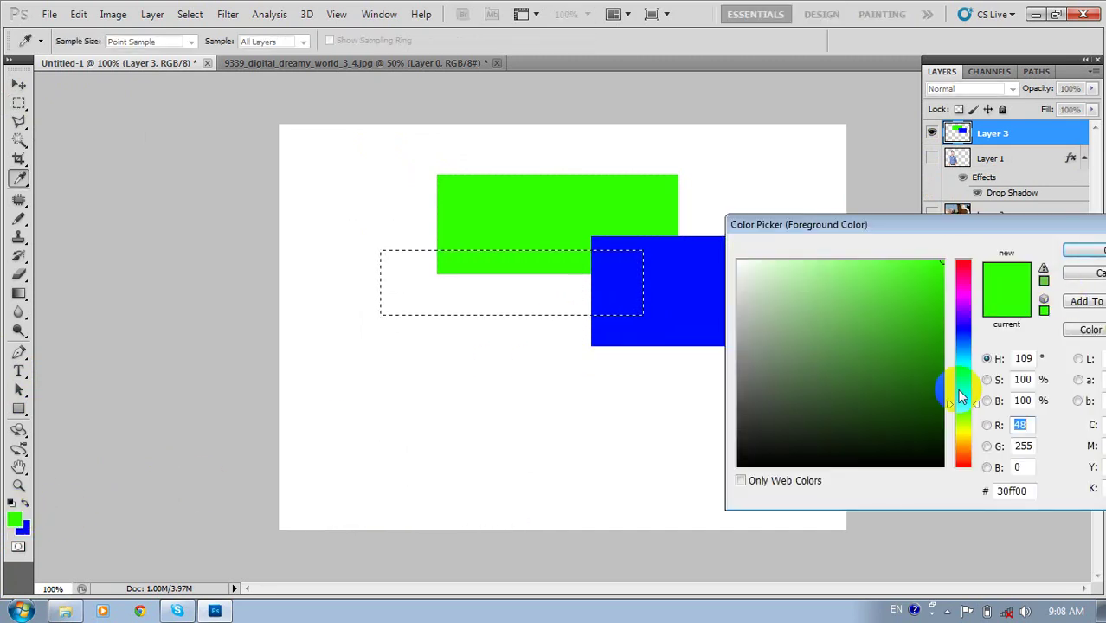
pyautogui.click(964, 428)
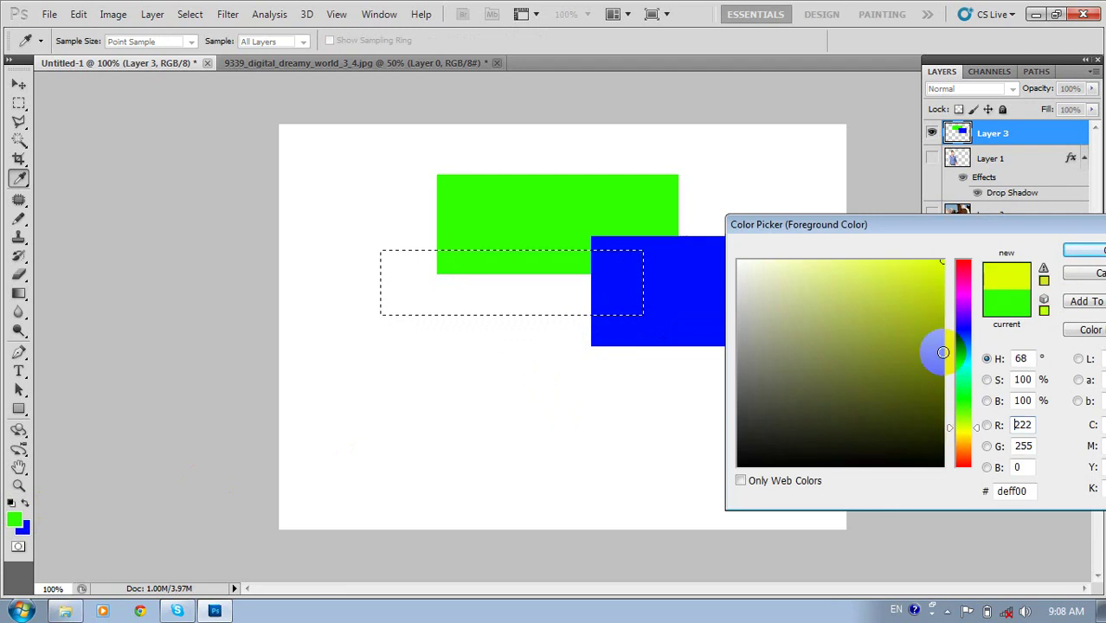
pyautogui.click(1083, 250)
pyautogui.hotkey('alt', 'BackSpace')
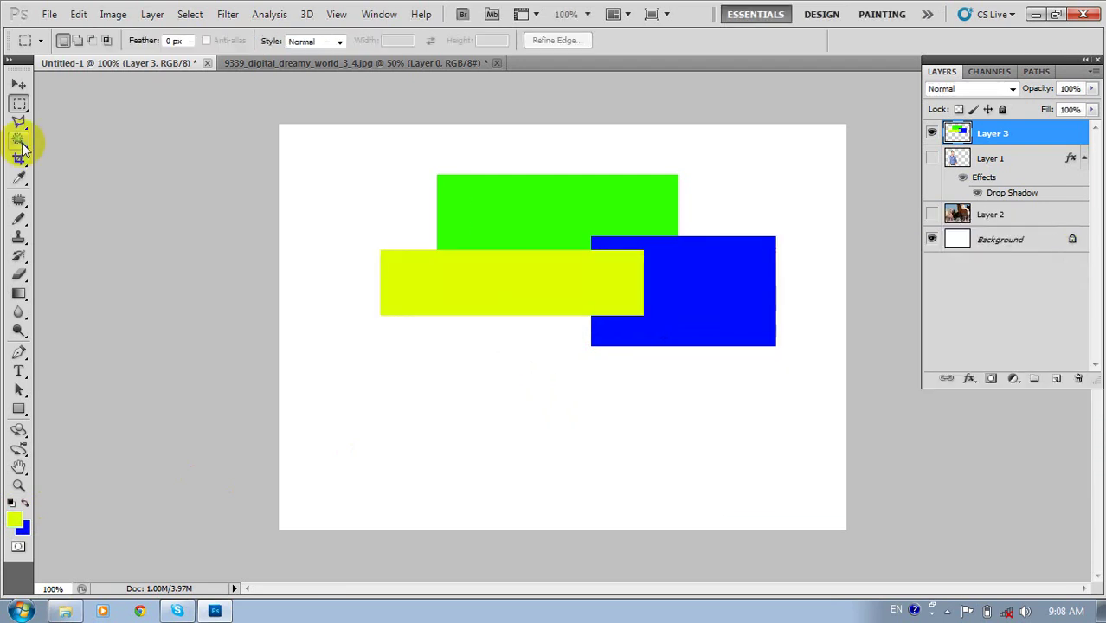
pyautogui.click(933, 214)
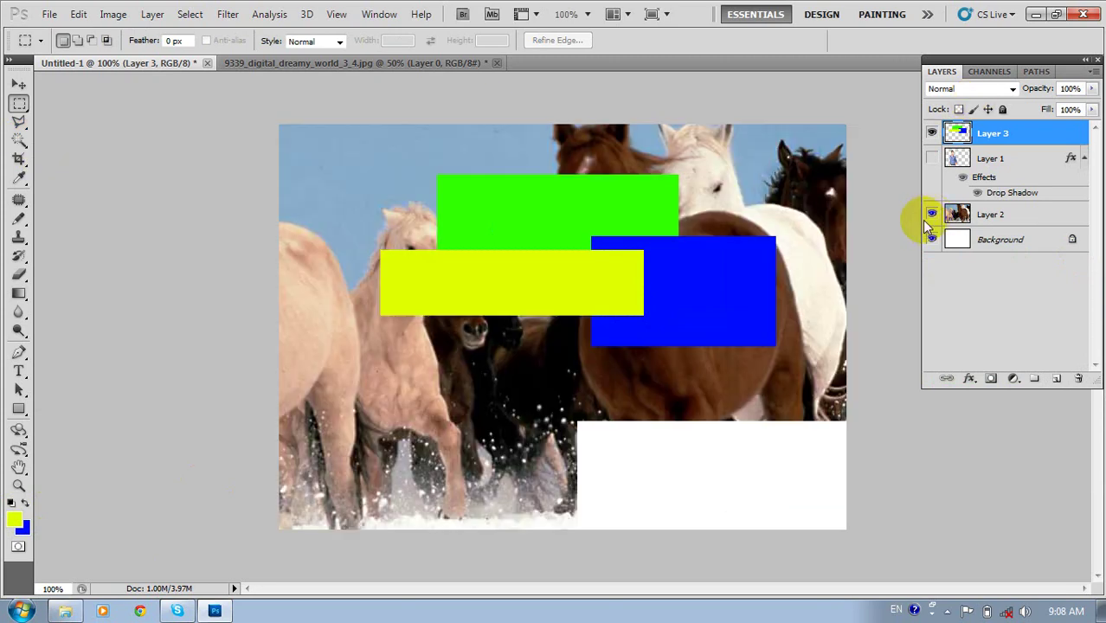
# Select the yellow-green, green and blue rectangles in turn with the Magic Wand
pyautogui.click(19, 140)
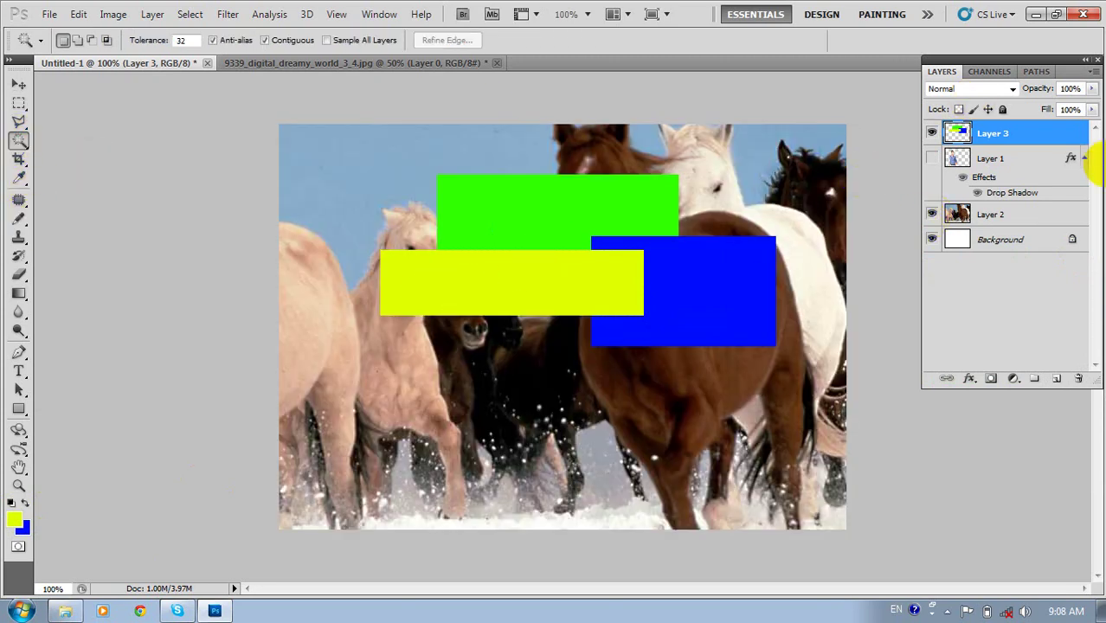
pyautogui.click(620, 272)
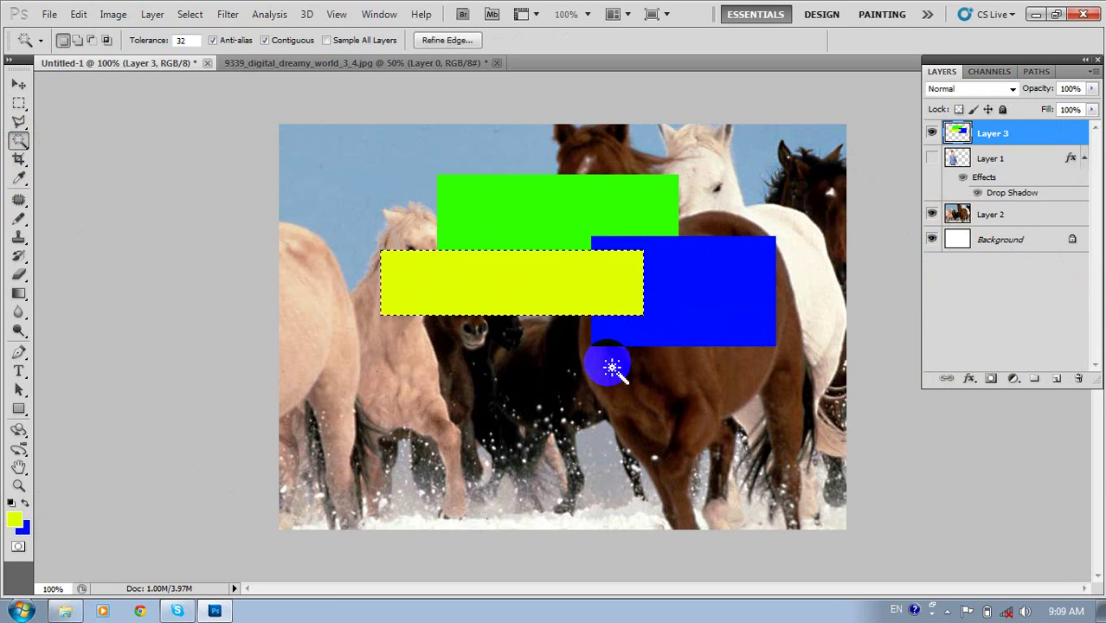
pyautogui.click(584, 219)
pyautogui.click(704, 287)
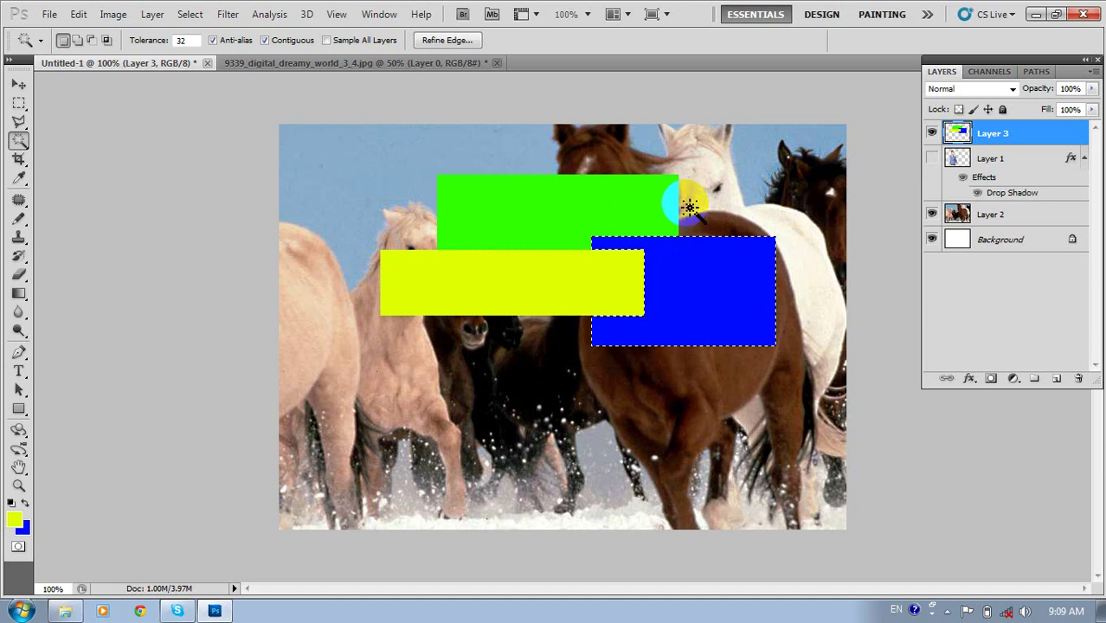
# Delete the blue rectangle, undo it, deselect, and make Layer 2 active
pyautogui.press('Delete')
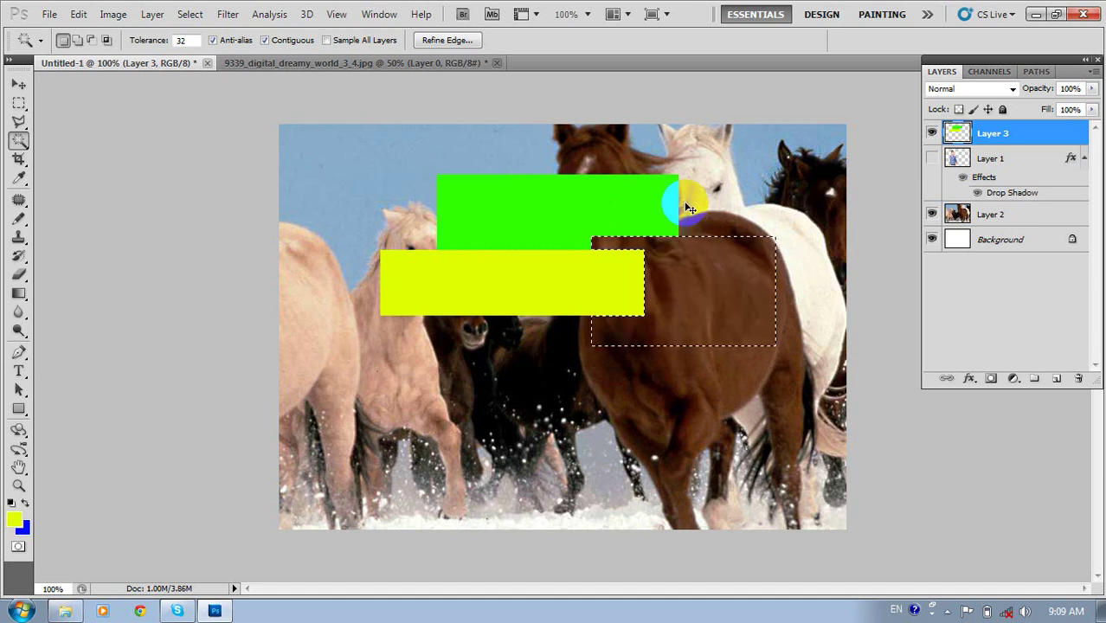
pyautogui.hotkey('ctrl', 'z')
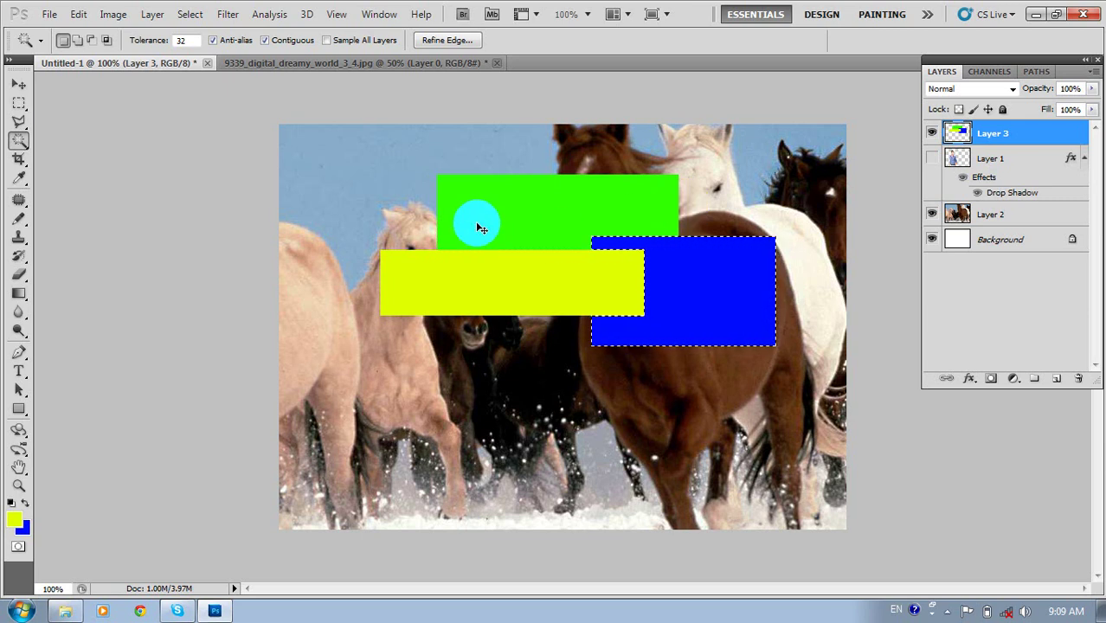
pyautogui.hotkey('ctrl', 'd')
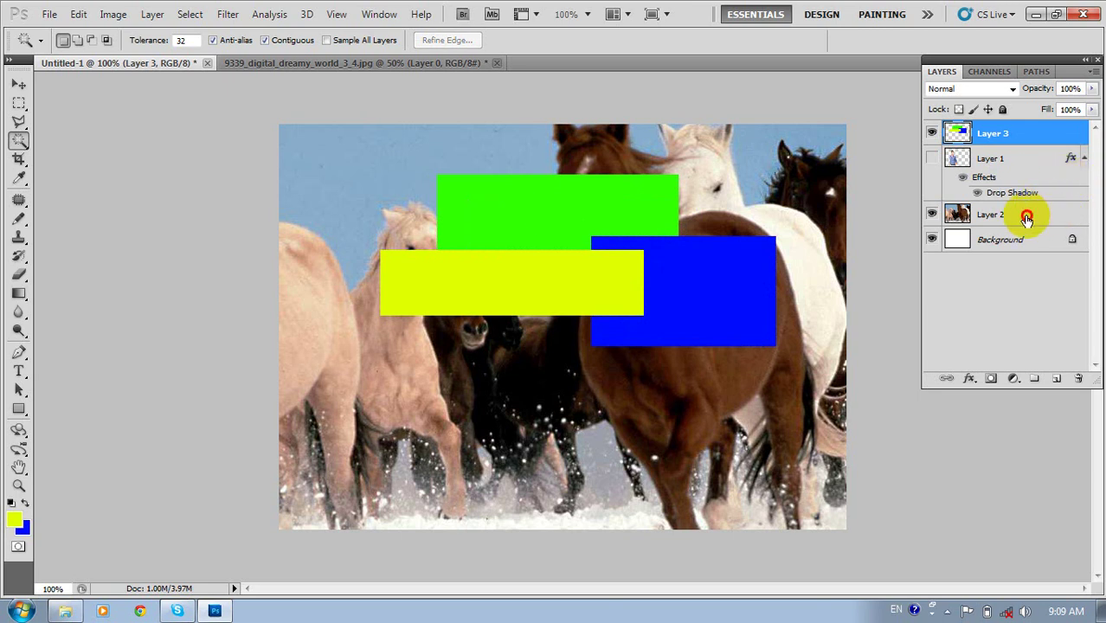
pyautogui.click(1025, 216)
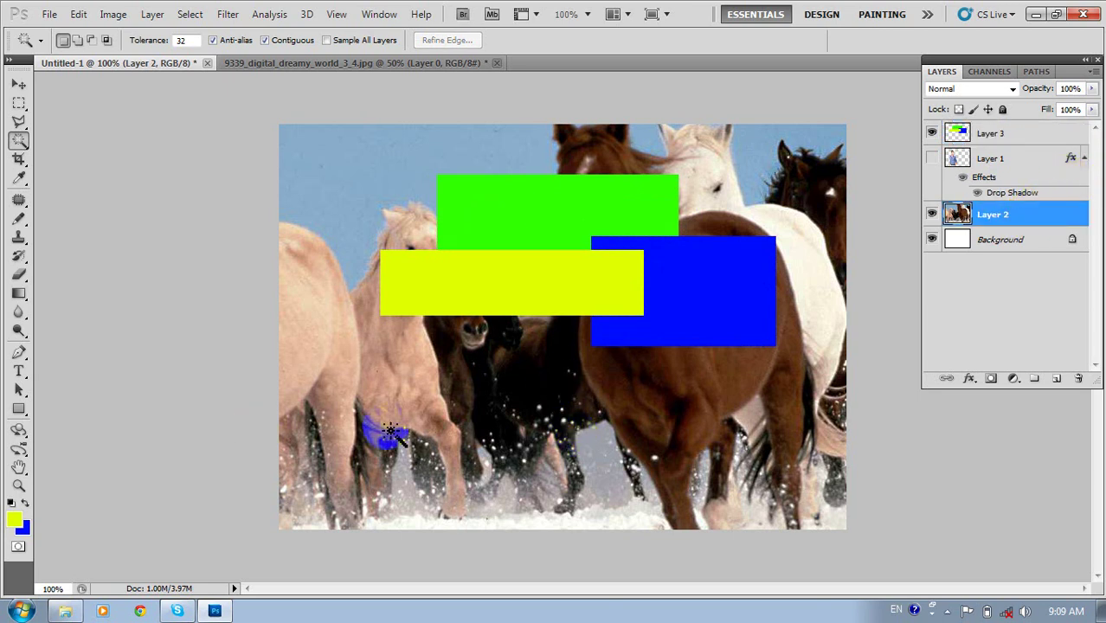
# Test Magic Wand selections on the pale horses and the blue sky
pyautogui.click(383, 383)
pyautogui.keyDown('shift'); pyautogui.click(383, 445); pyautogui.keyUp('shift')
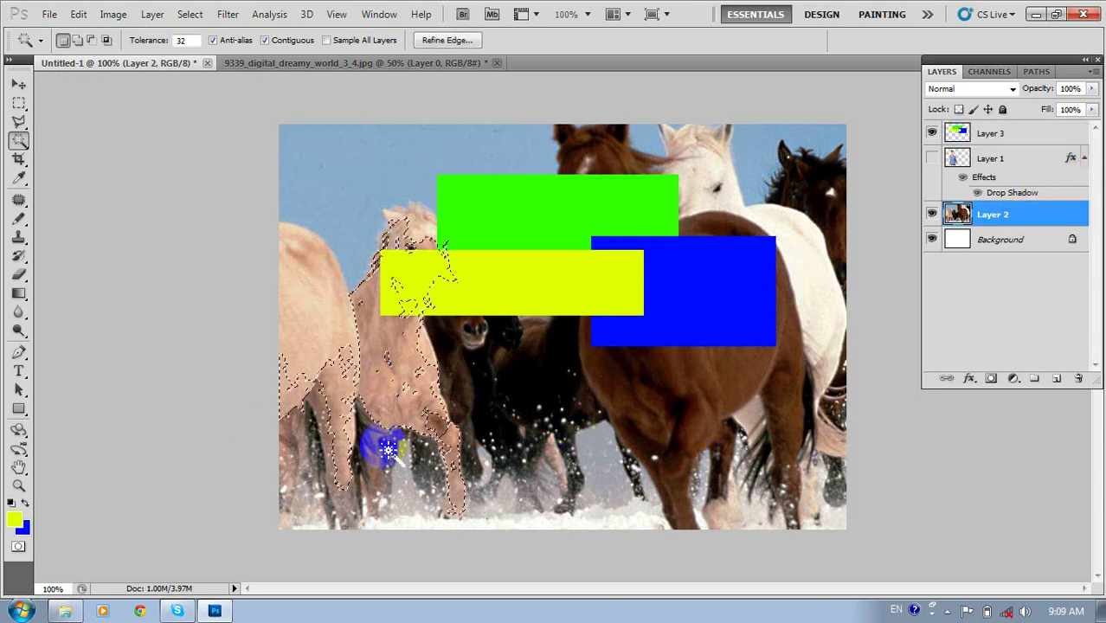
pyautogui.keyDown('shift'); pyautogui.click(299, 398); pyautogui.keyUp('shift')
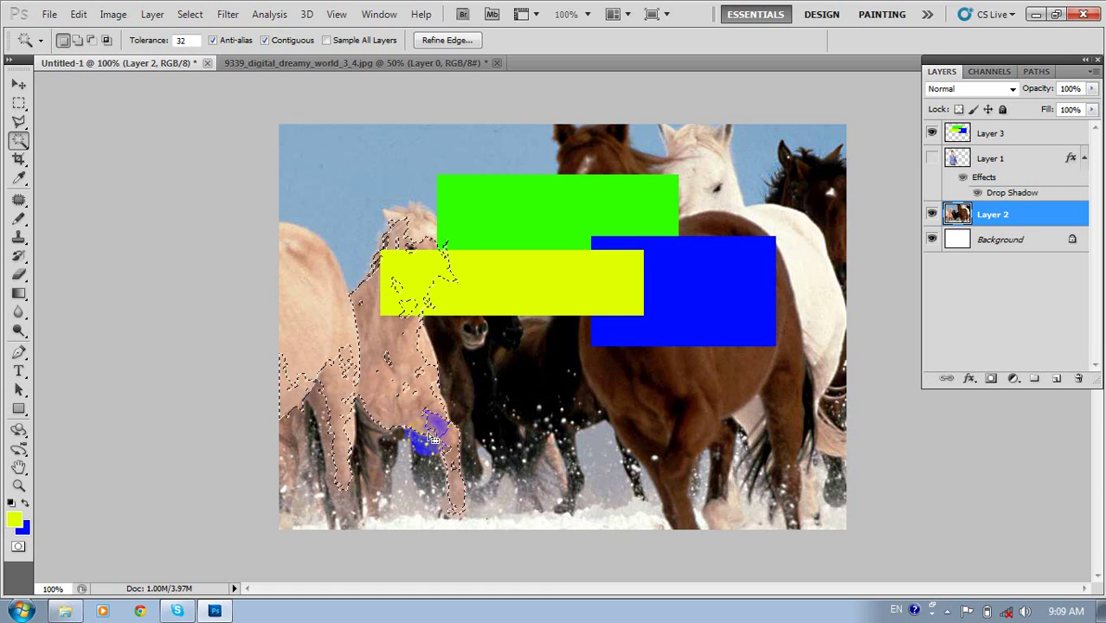
pyautogui.keyDown('shift'); pyautogui.click(389, 199); pyautogui.keyUp('shift')
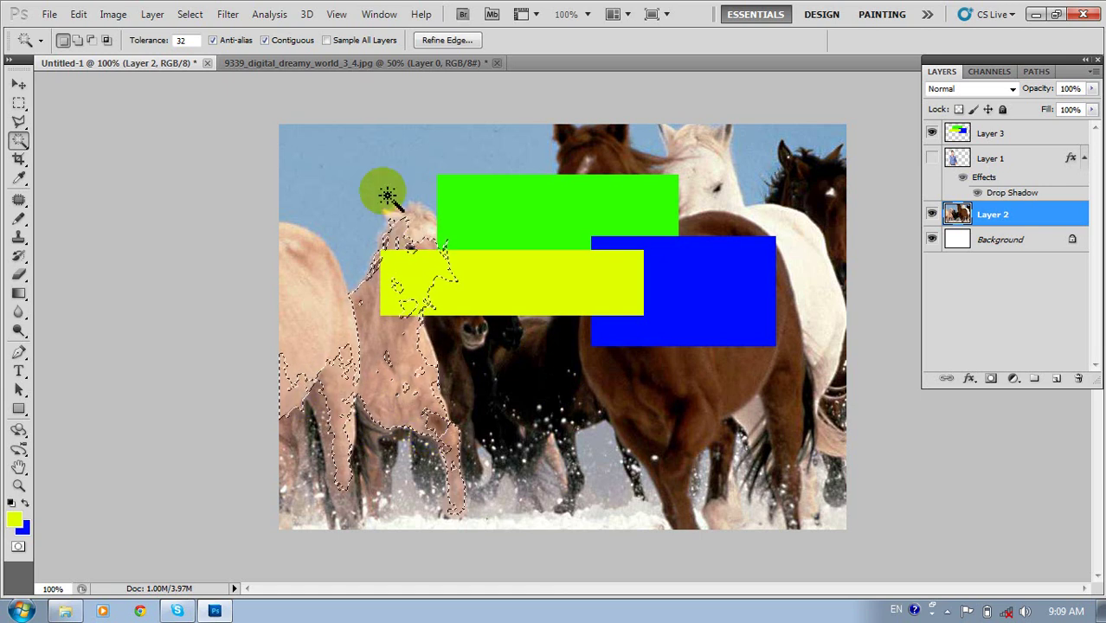
pyautogui.hotkey('ctrl', 'd')
pyautogui.click(370, 168)
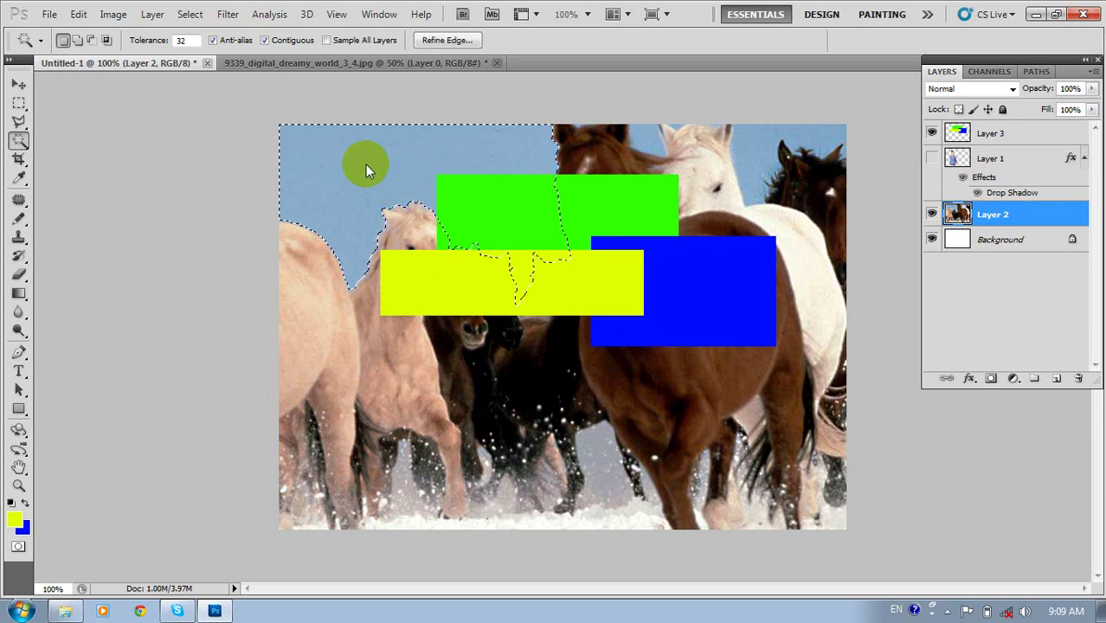
# Hide Layer 3's coloured rectangles and clear the selection
pyautogui.click(957, 133)
pyautogui.click(931, 133)
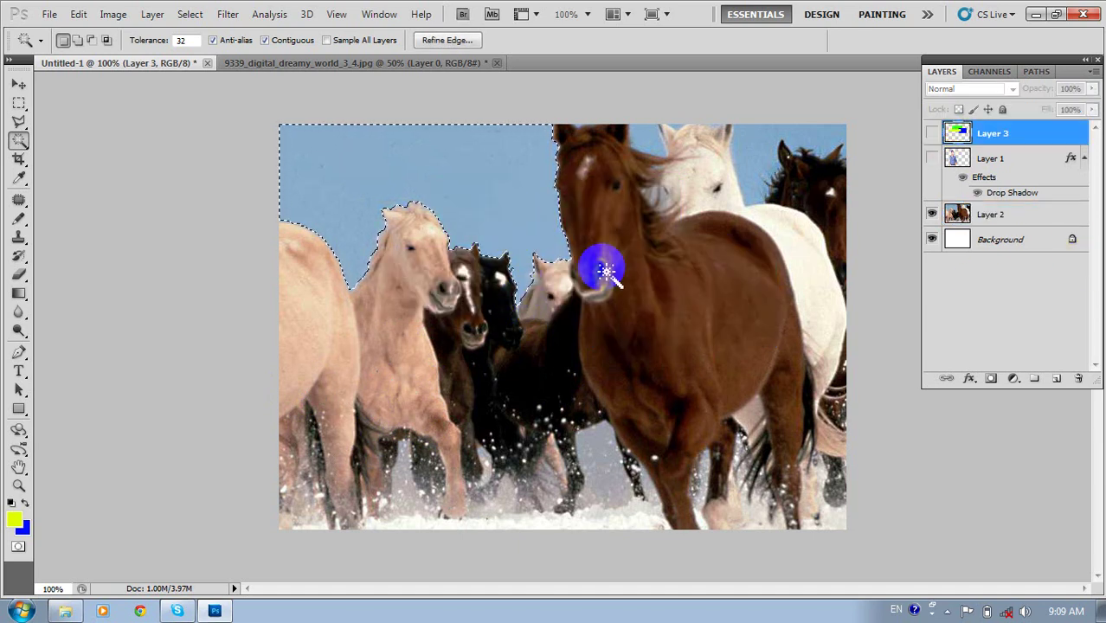
pyautogui.click(680, 361)
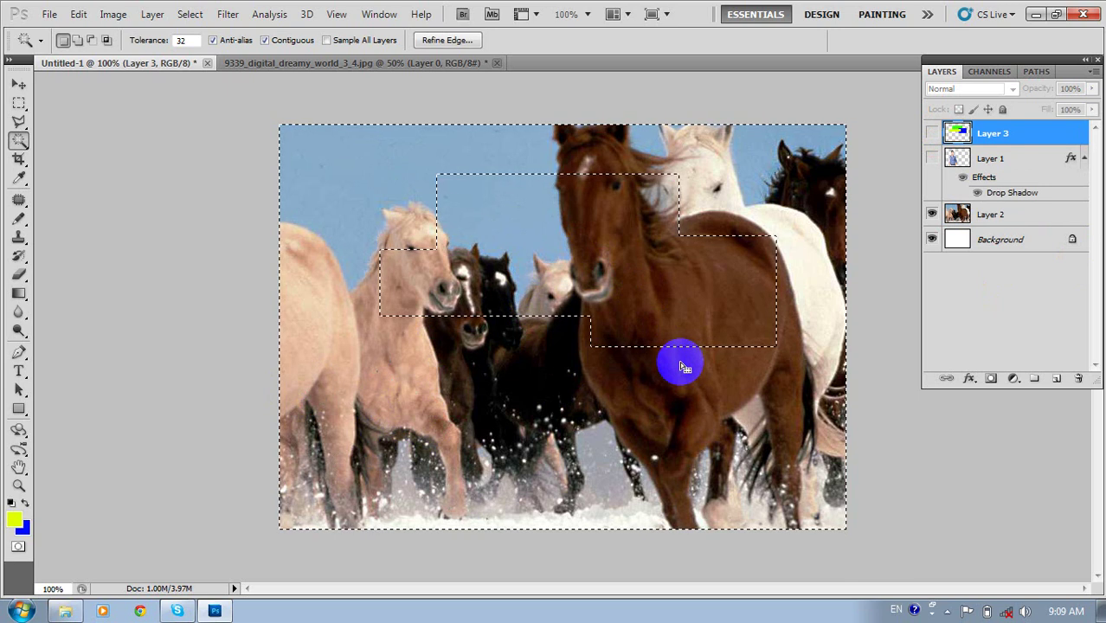
pyautogui.click(679, 361)
# On Layer 2, select and clear the brown horse with Magic Wand and Quick Selection
pyautogui.click(1047, 219)
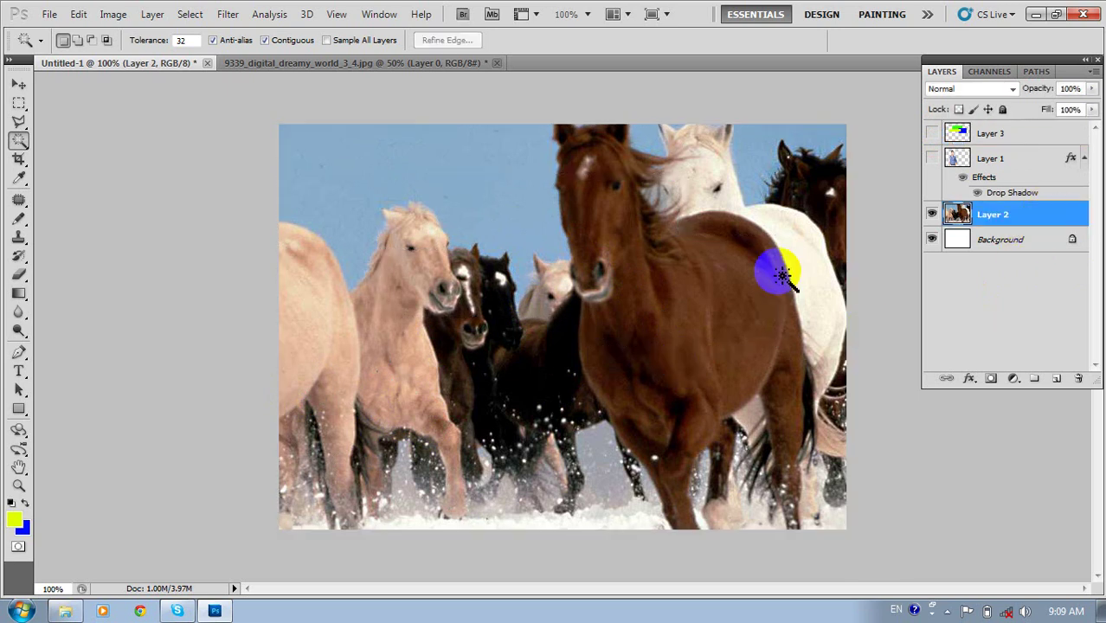
pyautogui.click(732, 280)
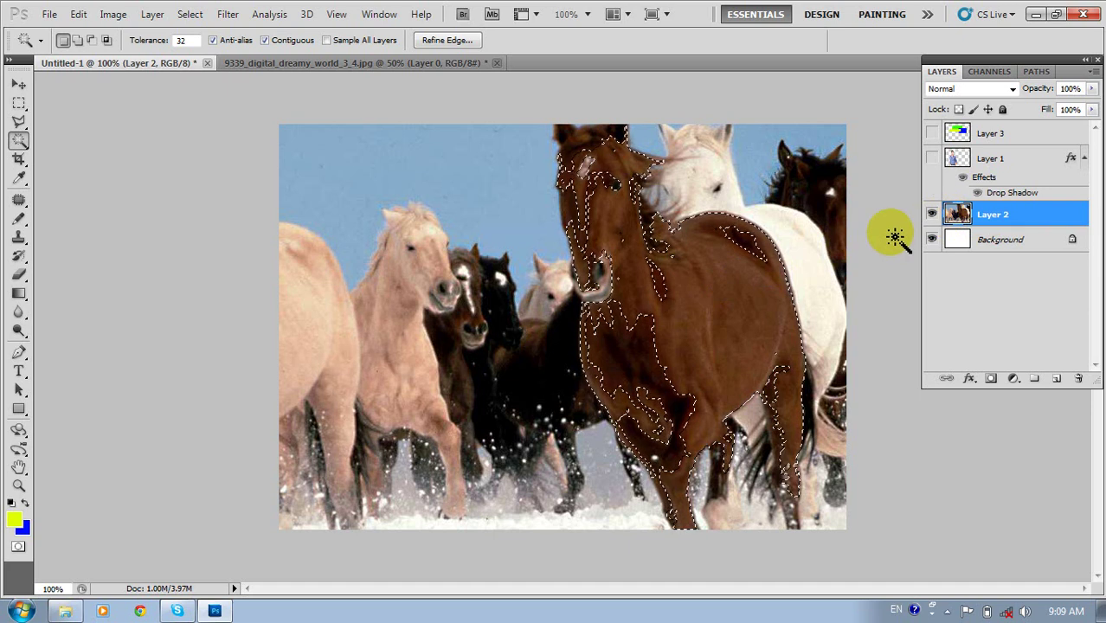
pyautogui.click(515, 389)
pyautogui.moveTo(511, 385)
pyautogui.mouseDown()
pyautogui.moveTo(500, 340)
pyautogui.moveTo(498, 425)
pyautogui.moveTo(550, 437)
pyautogui.mouseUp()
pyautogui.click(550, 418)
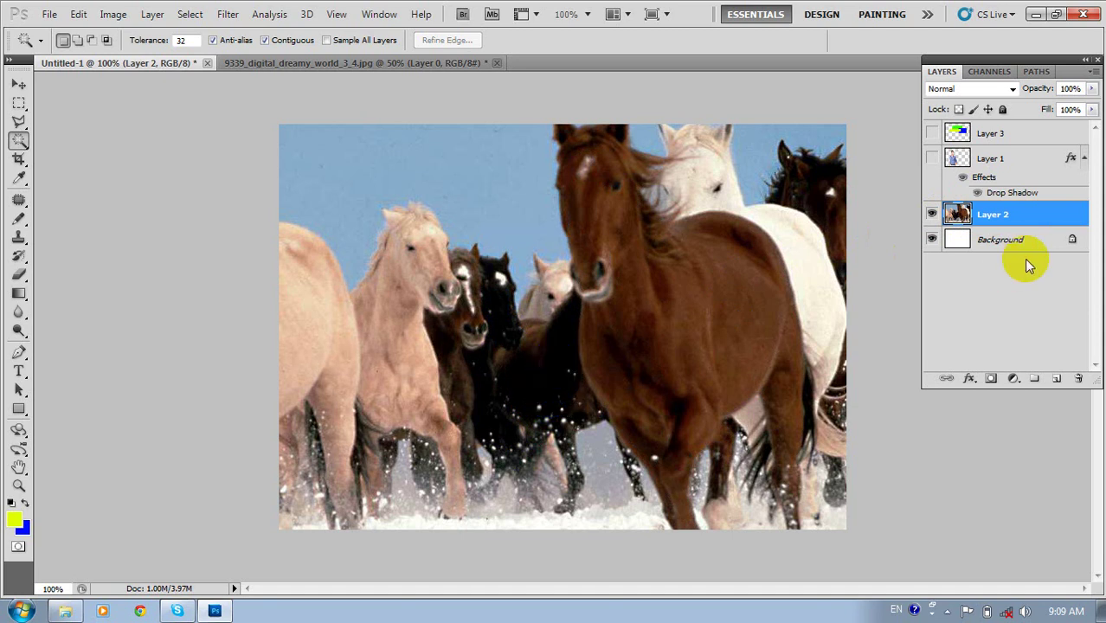
pyautogui.rightClick(18, 140)
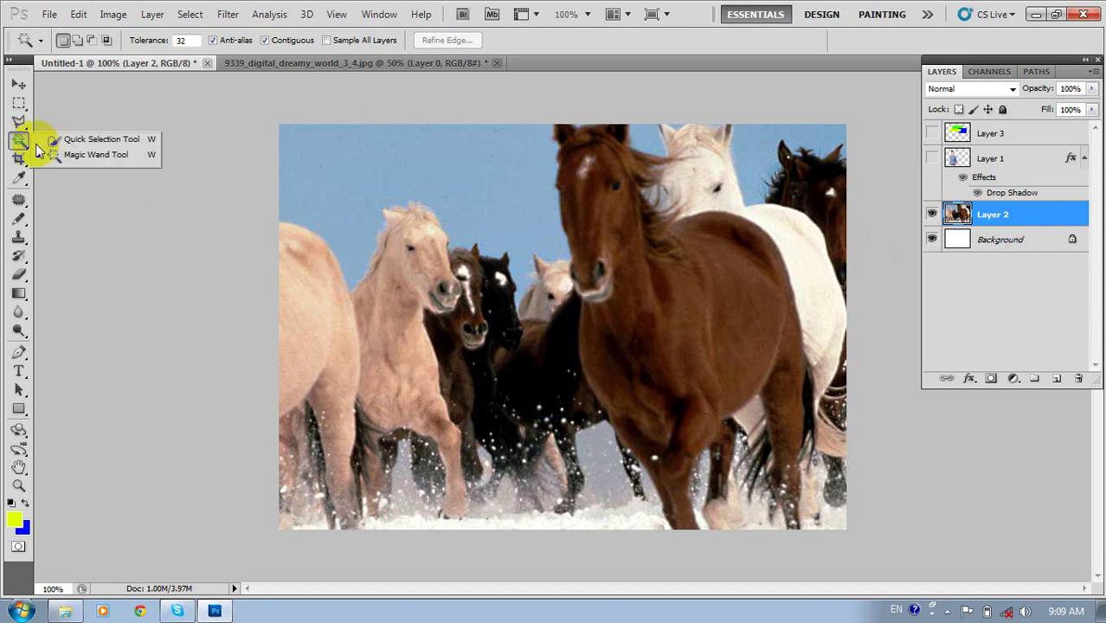
# With the Magic Wand, select the blue sky, delete it to white, then undo
pyautogui.click(103, 158)
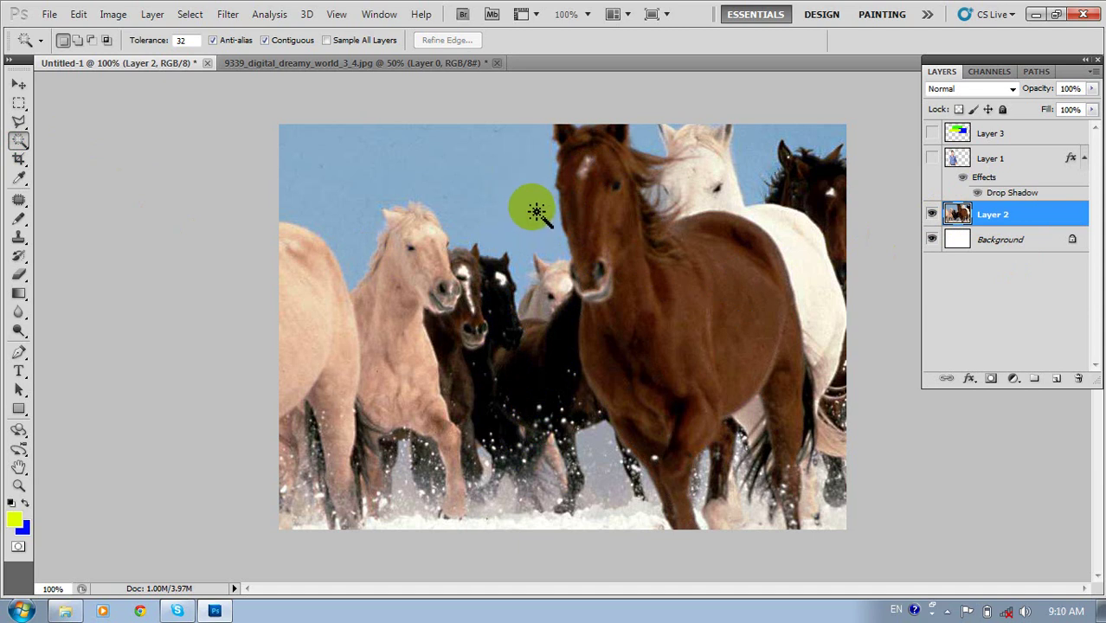
pyautogui.click(474, 169)
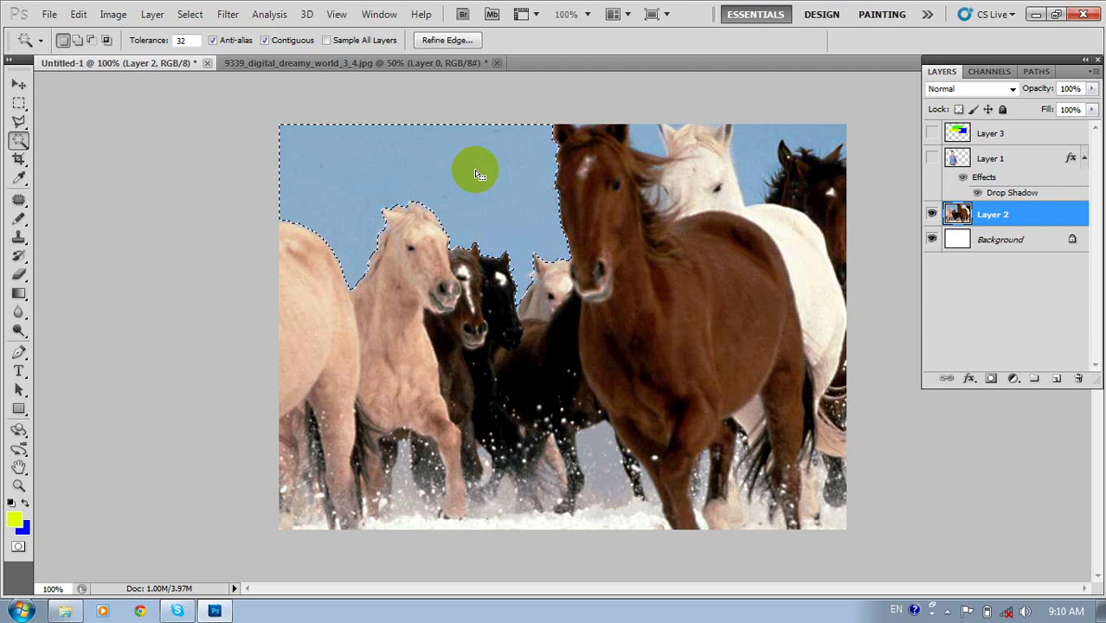
pyautogui.press('Delete')
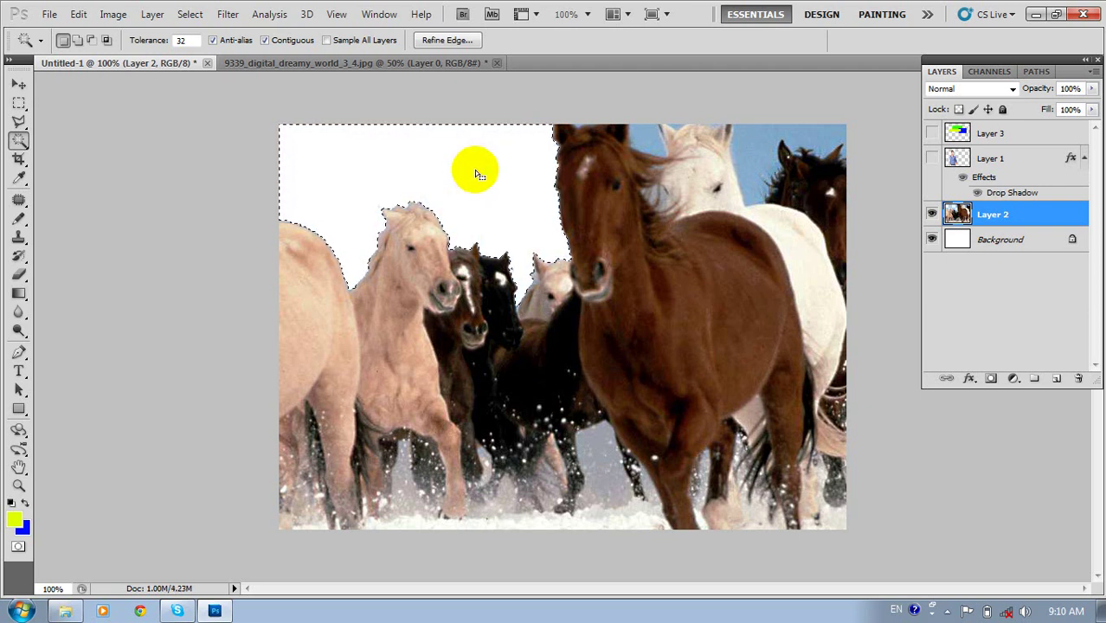
pyautogui.hotkey('ctrl', 'z')
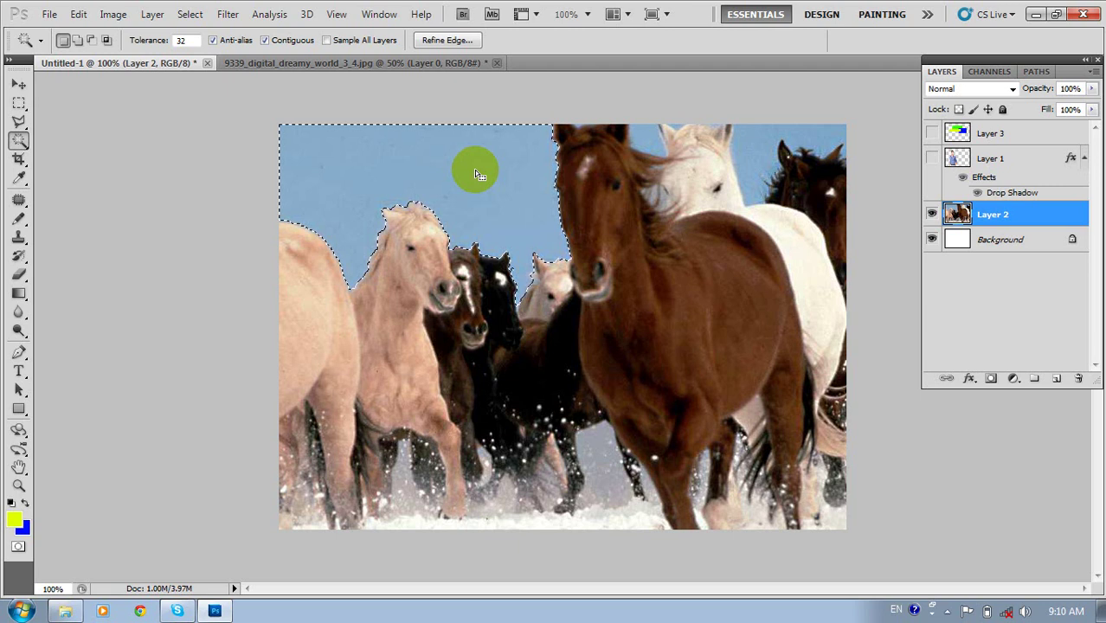
# Delete the sky again, then step back twice to restore it and deselect
pyautogui.click(474, 169)
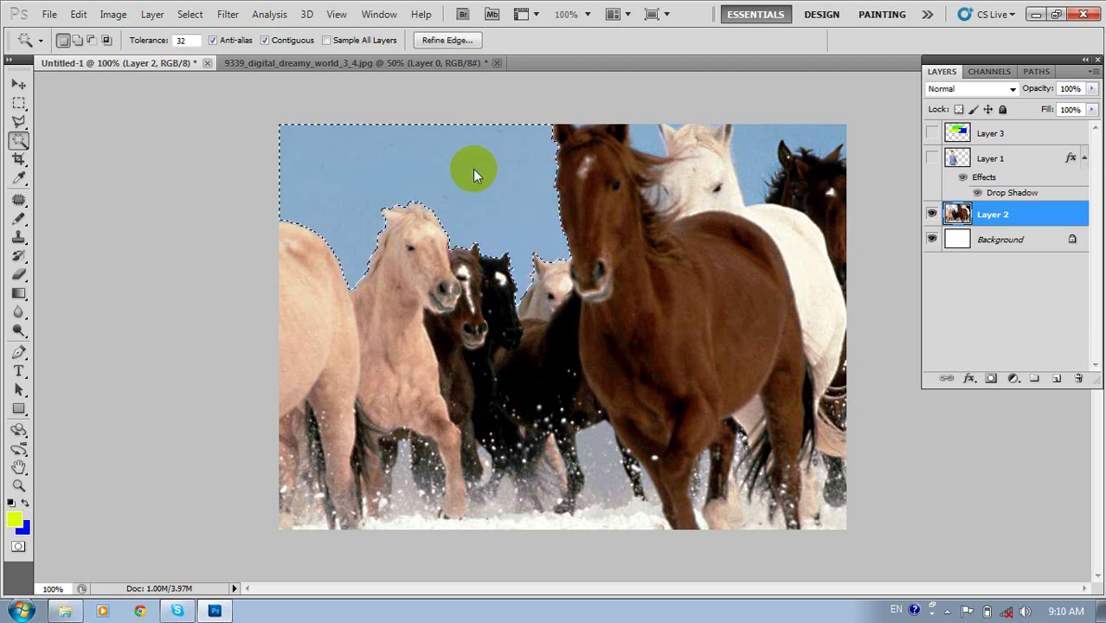
pyautogui.press('Delete')
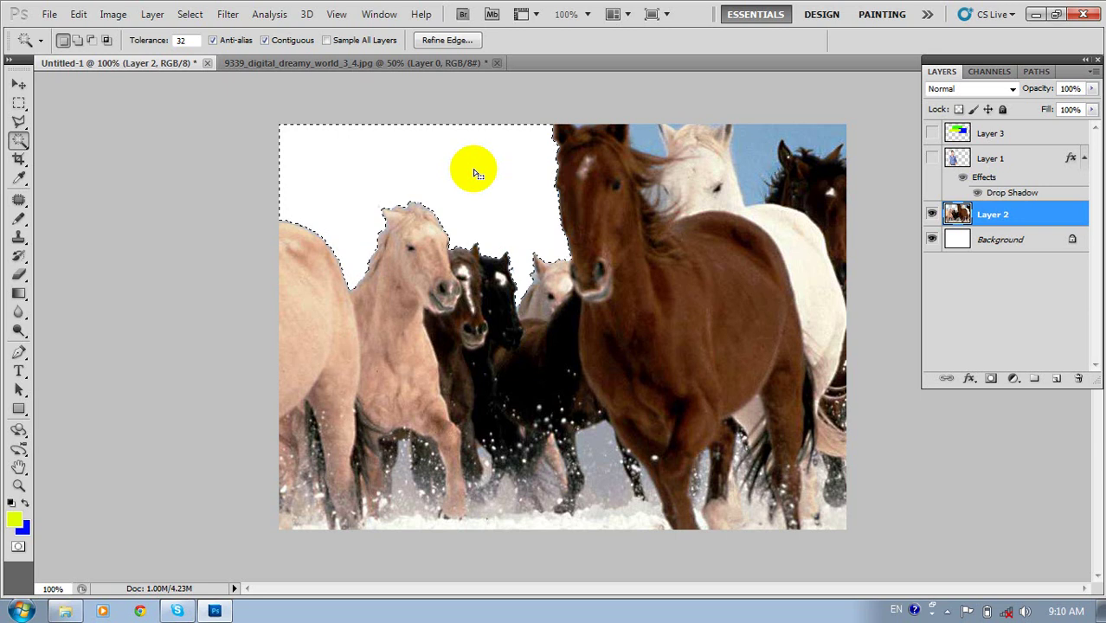
pyautogui.hotkey('ctrl', 'd')
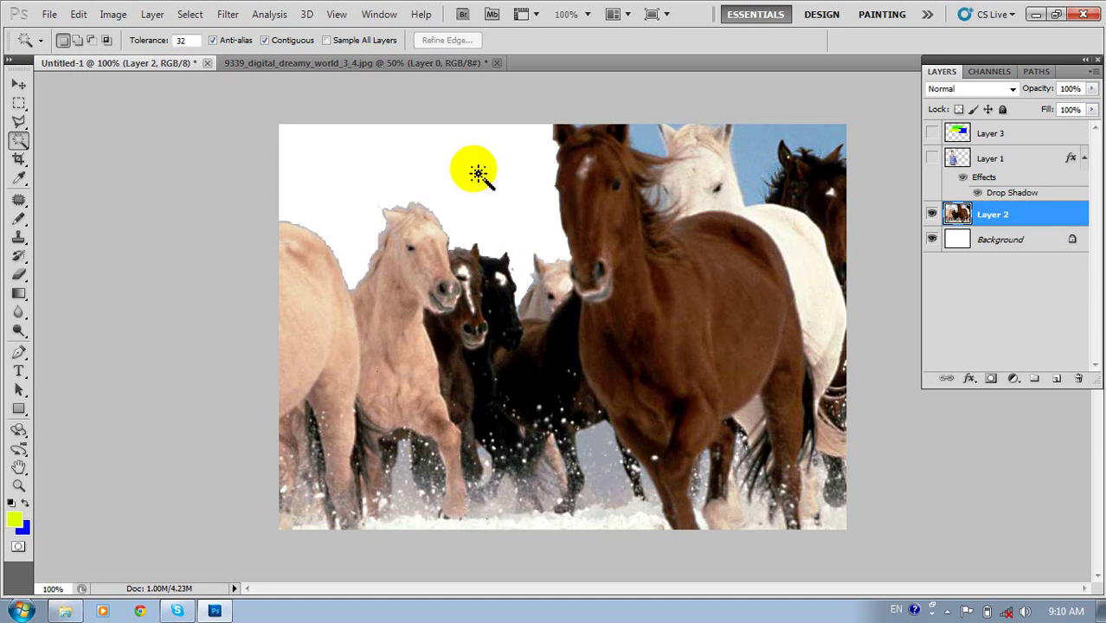
pyautogui.hotkey('ctrl', 'alt', 'z')
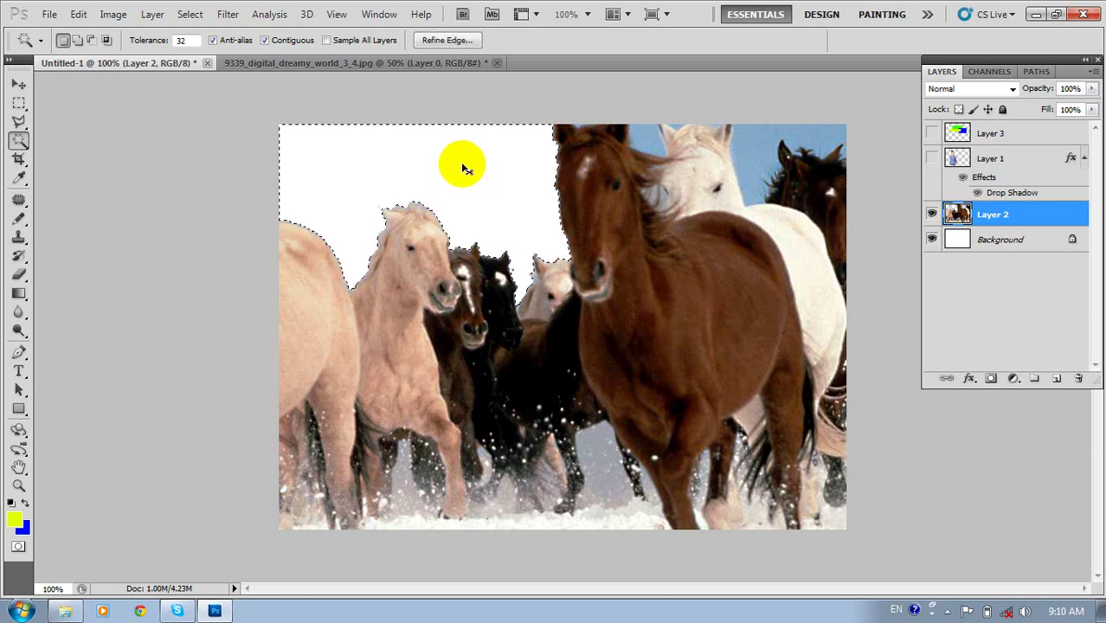
pyautogui.hotkey('ctrl', 'alt', 'z')
pyautogui.hotkey('ctrl', 'd')
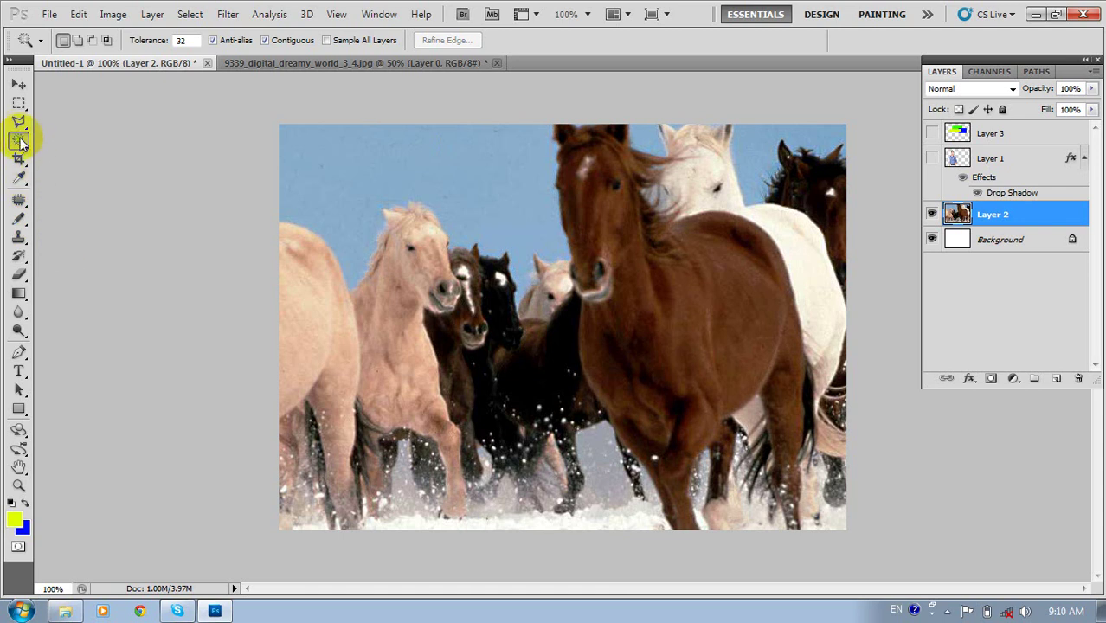
# Draw a level Ruler measure line about 636 pixels across the sky
pyautogui.click(19, 179)
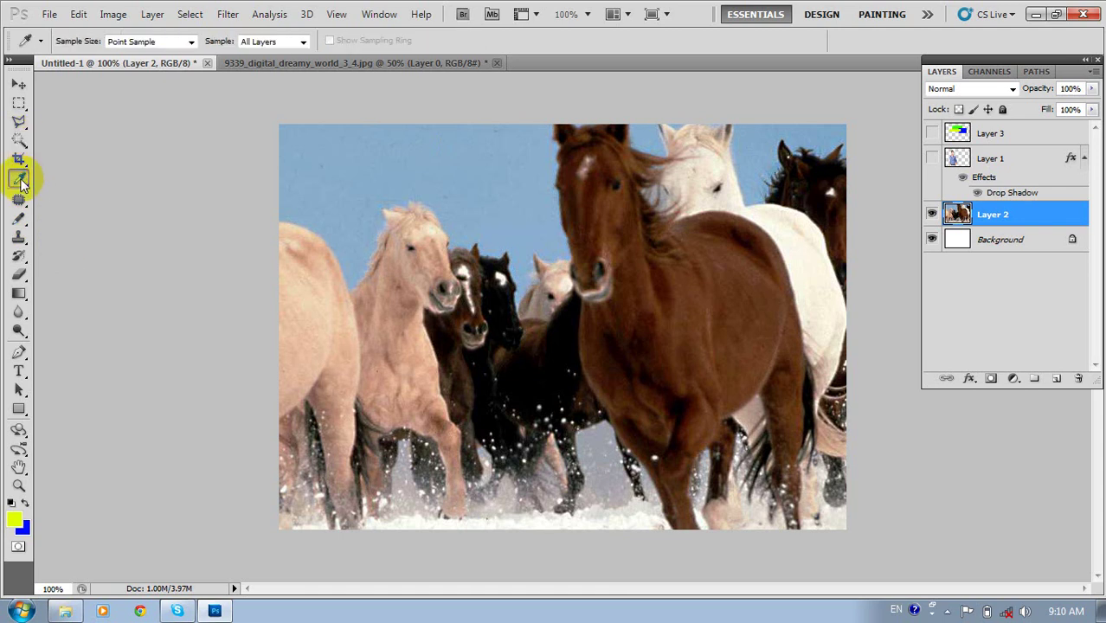
pyautogui.rightClick(20, 180)
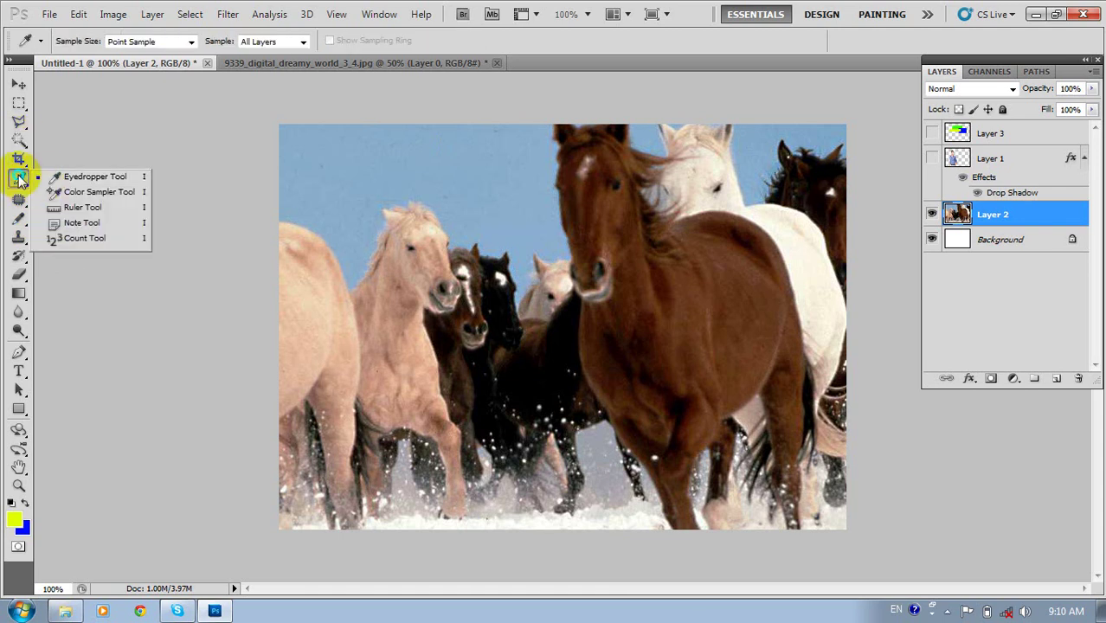
pyautogui.click(91, 209)
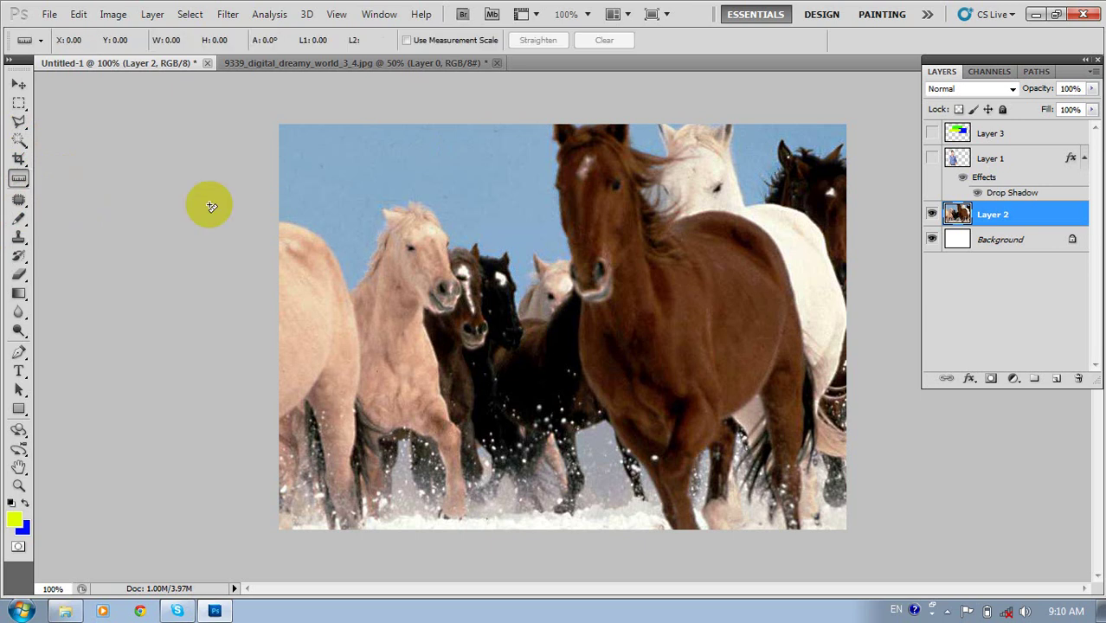
pyautogui.moveTo(294, 198); pyautogui.dragTo(807, 217)
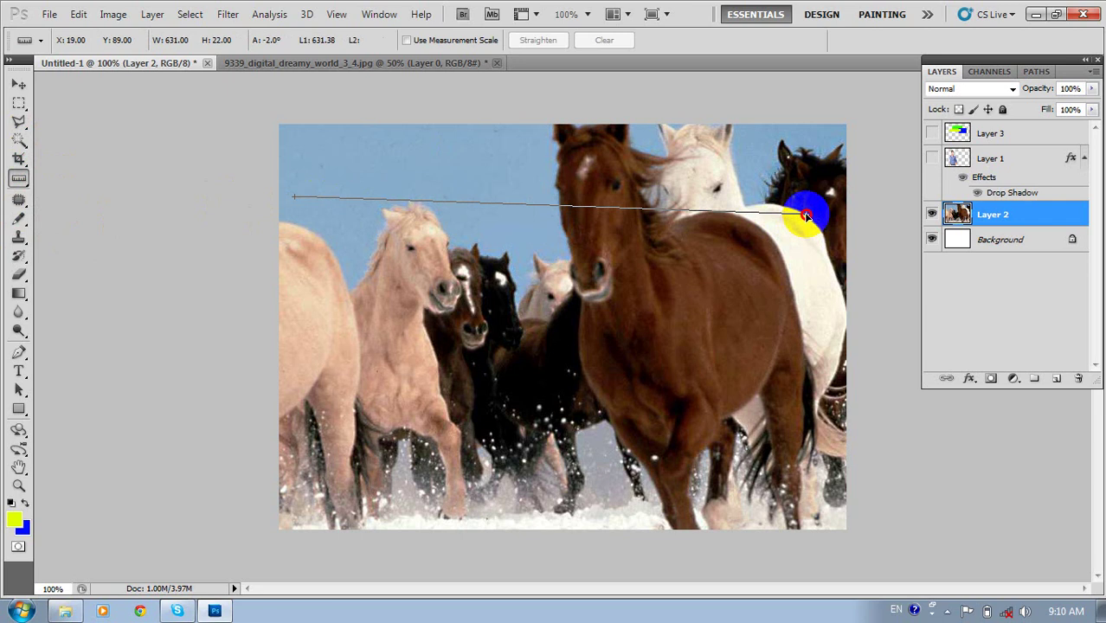
pyautogui.moveTo(808, 216)
pyautogui.mouseDown()
pyautogui.moveTo(456, 296)
pyautogui.moveTo(810, 199)
pyautogui.mouseUp()
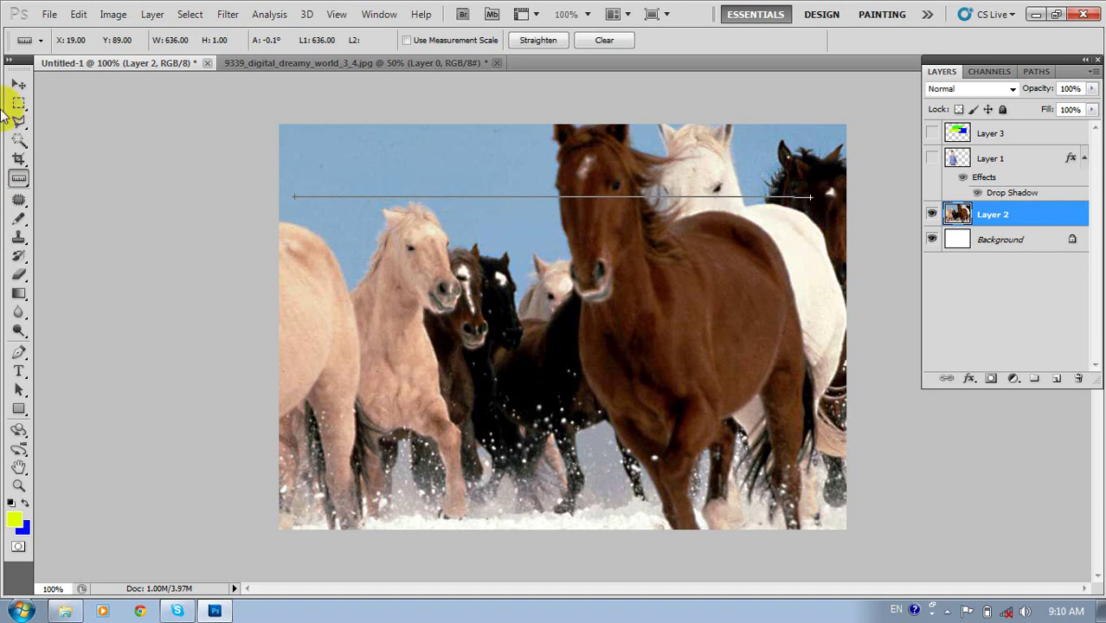
pyautogui.click(18, 84)
# With the Patch Tool, replace the pale horse's head with brown face texture
pyautogui.click(24, 205)
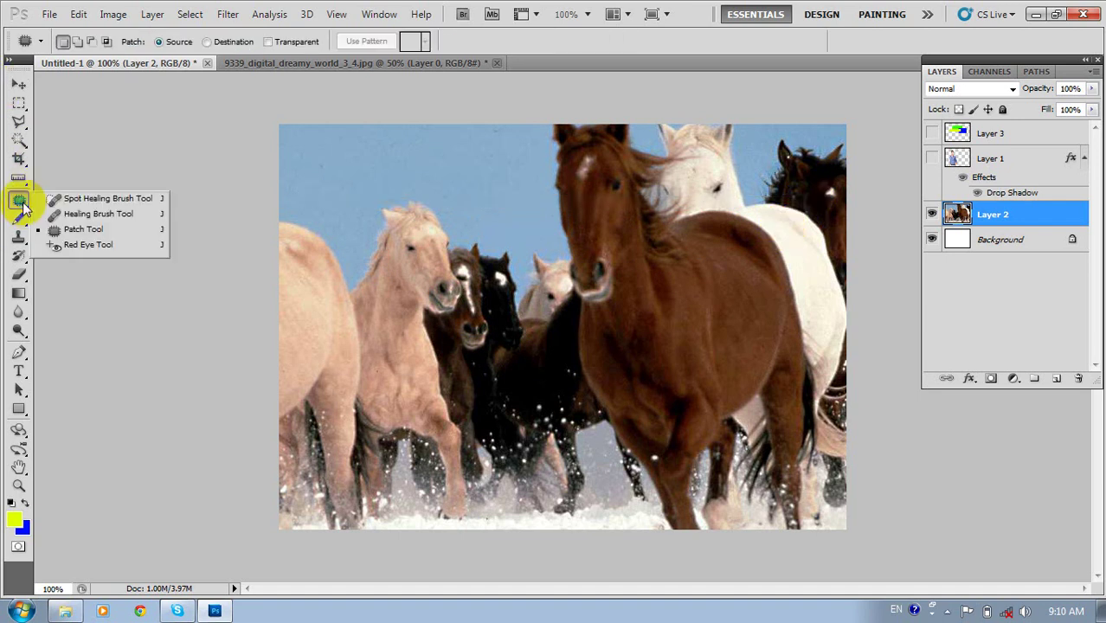
pyautogui.click(75, 232)
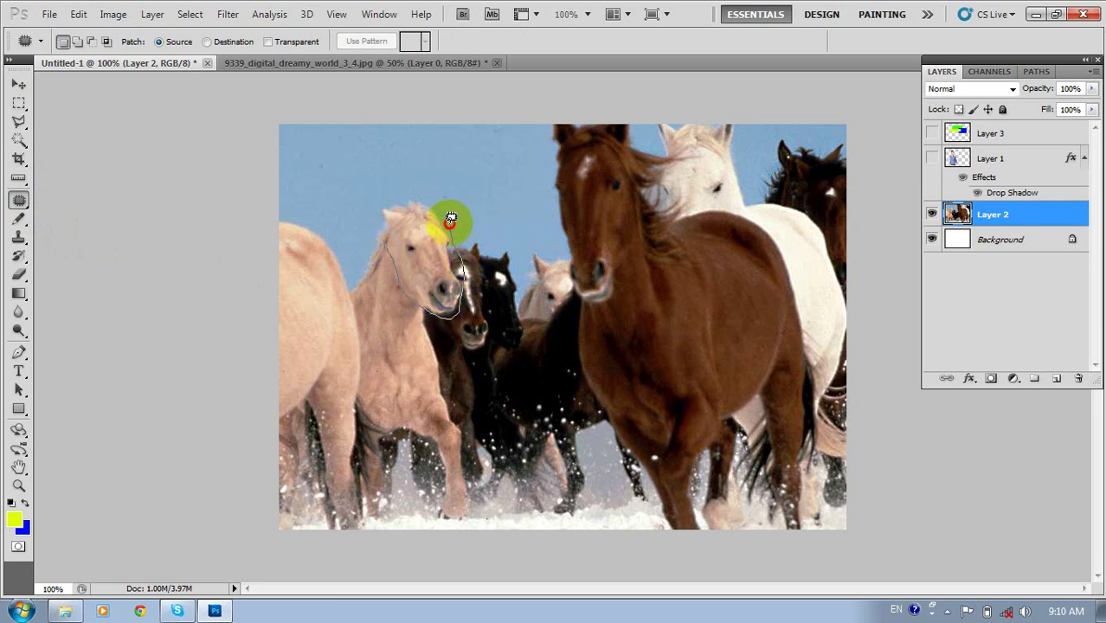
pyautogui.moveTo(445, 314)
pyautogui.mouseDown()
pyautogui.moveTo(394, 248)
pyautogui.moveTo(400, 276)
pyautogui.mouseUp()
pyautogui.moveTo(425, 240); pyautogui.dragTo(602, 234)
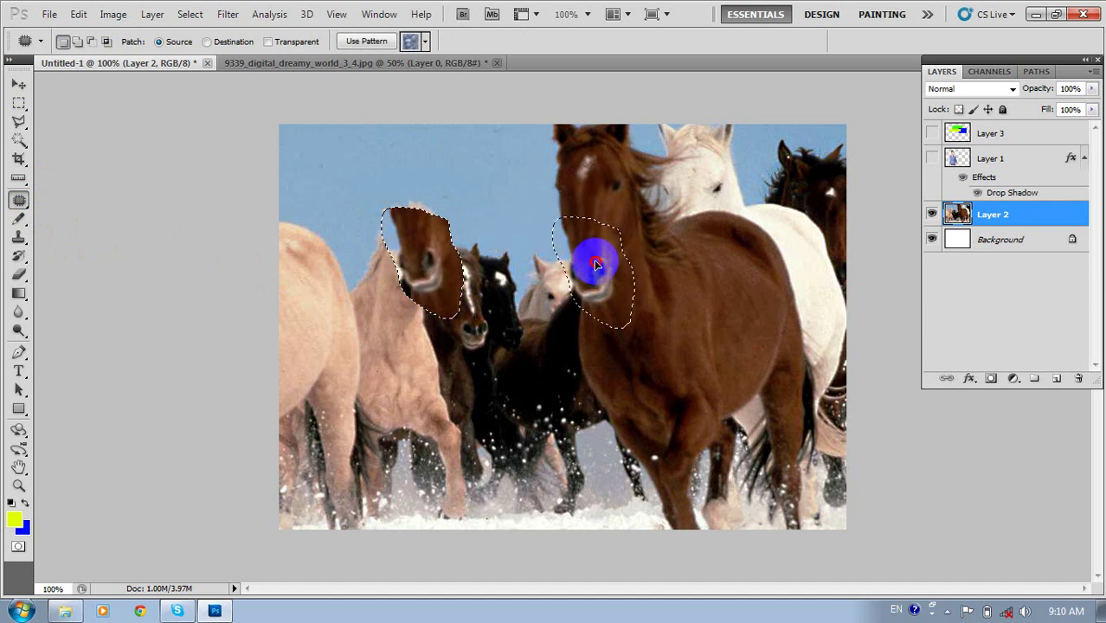
pyautogui.moveTo(601, 234); pyautogui.dragTo(598, 260)
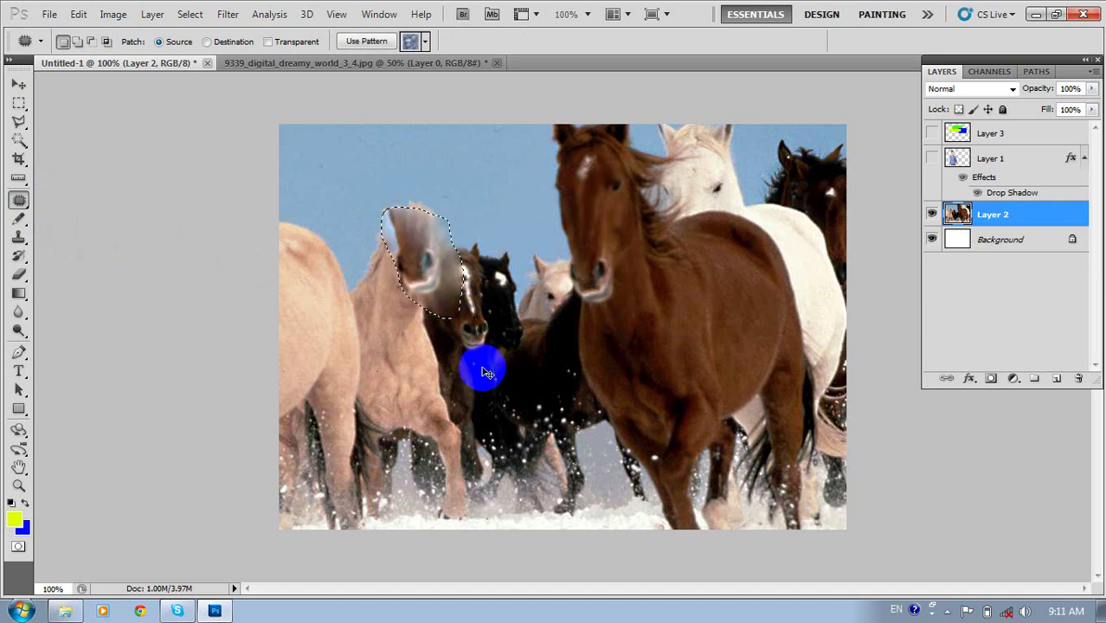
pyautogui.hotkey('ctrl', 'd')
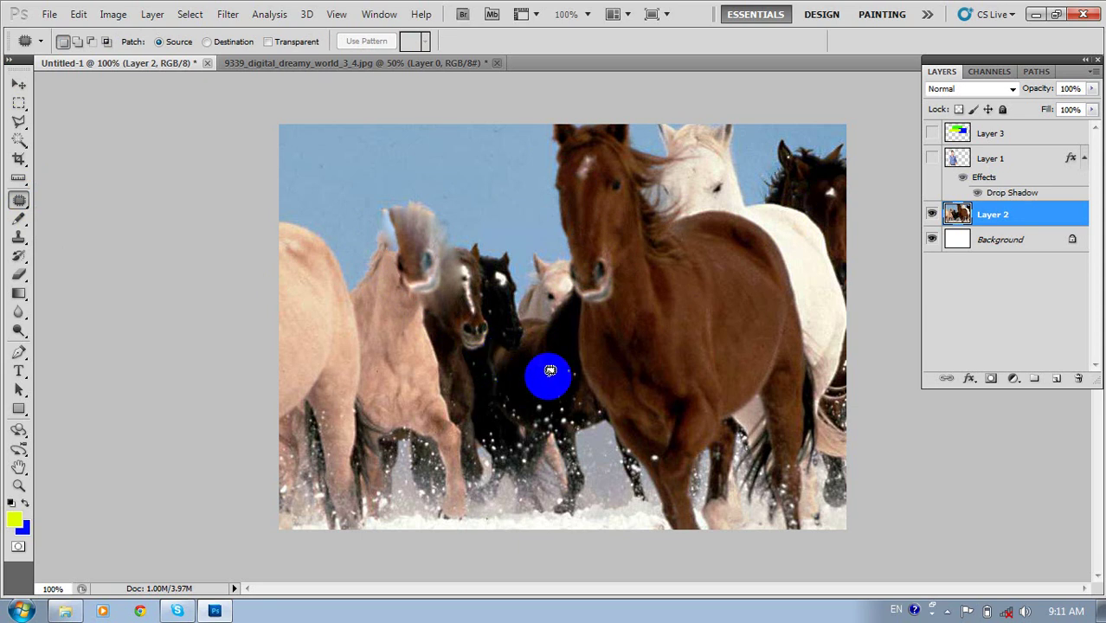
# Patch horse-head content onto an area of the brown horse's shoulder
pyautogui.moveTo(717, 288)
pyautogui.mouseDown()
pyautogui.moveTo(678, 353)
pyautogui.moveTo(721, 277)
pyautogui.mouseUp()
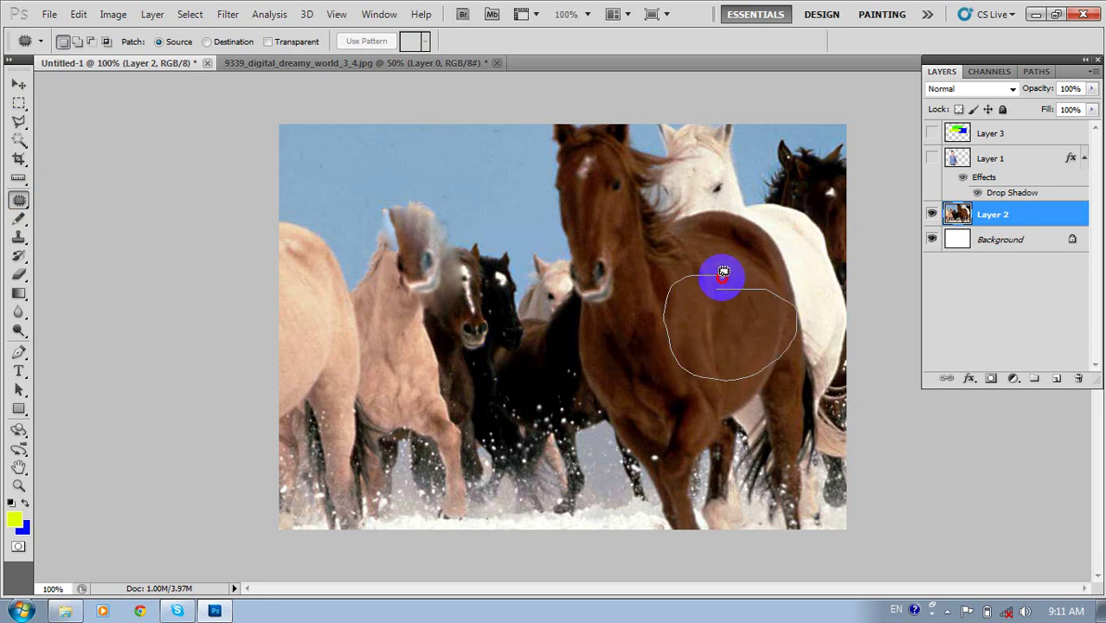
pyautogui.moveTo(741, 326); pyautogui.dragTo(600, 255)
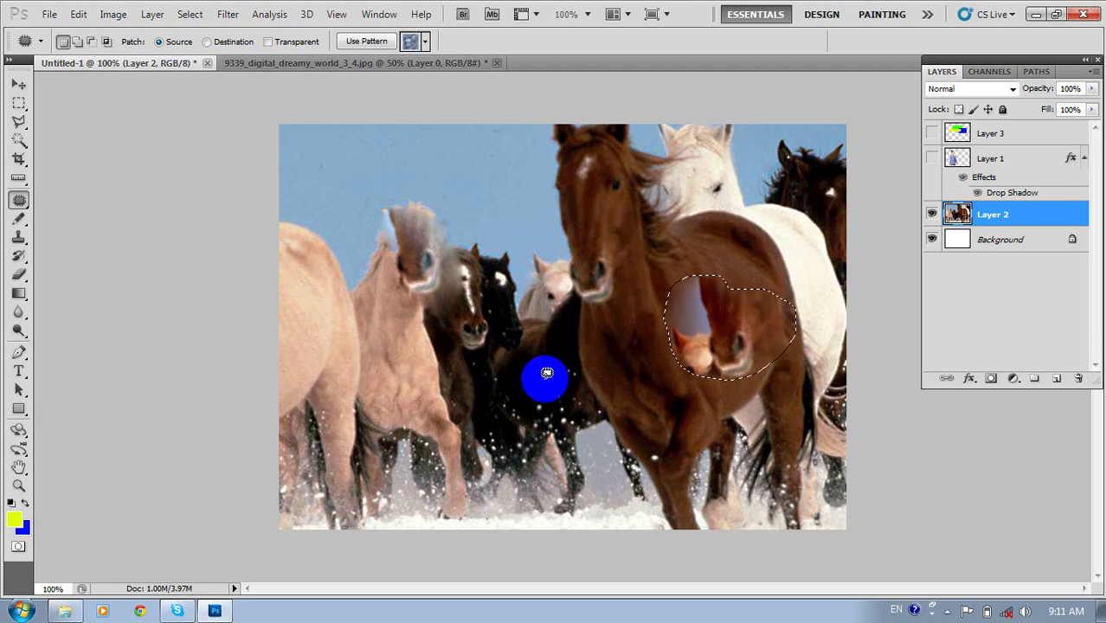
pyautogui.hotkey('ctrl', 'd')
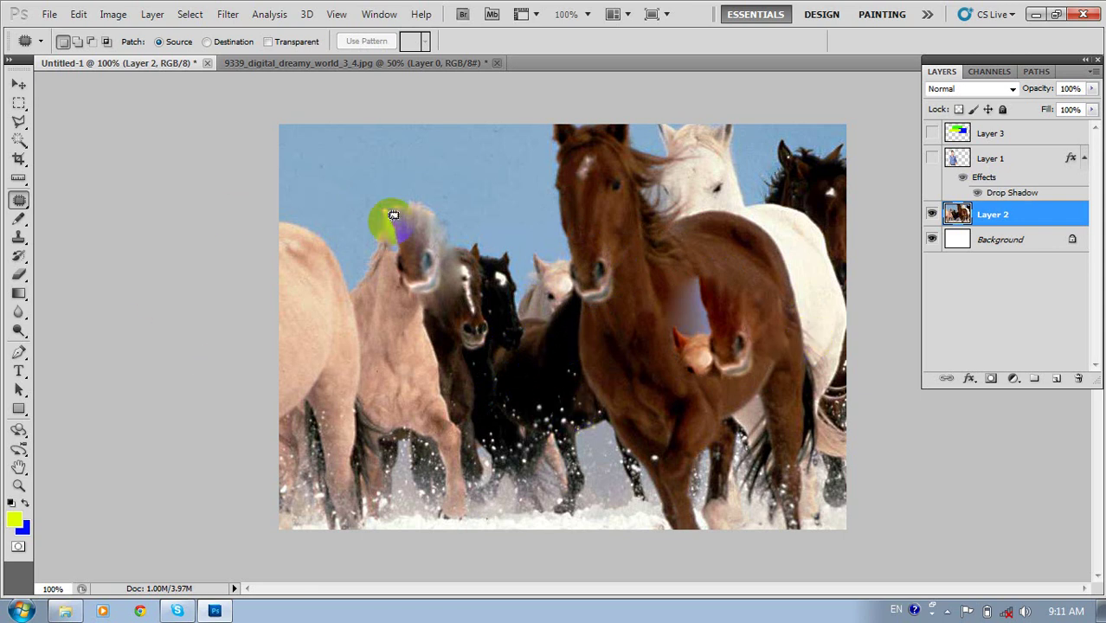
# Lasso the left pale horse's head and neck and patch in the chestnut horse's face
pyautogui.click(174, 276)
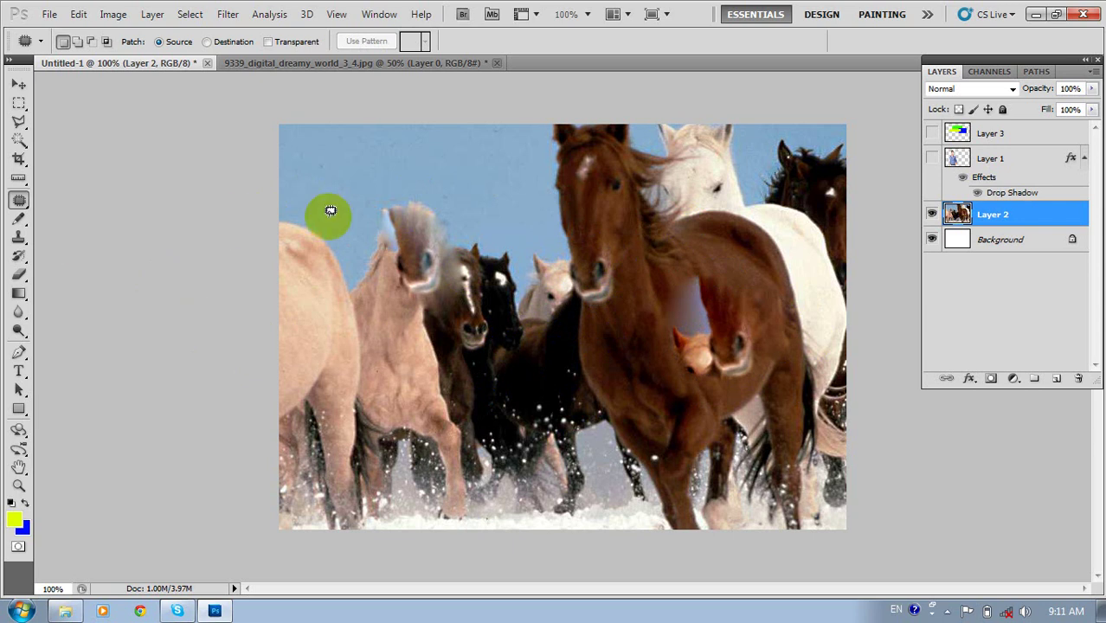
pyautogui.moveTo(378, 194); pyautogui.dragTo(441, 347)
pyautogui.moveTo(379, 387); pyautogui.dragTo(374, 182)
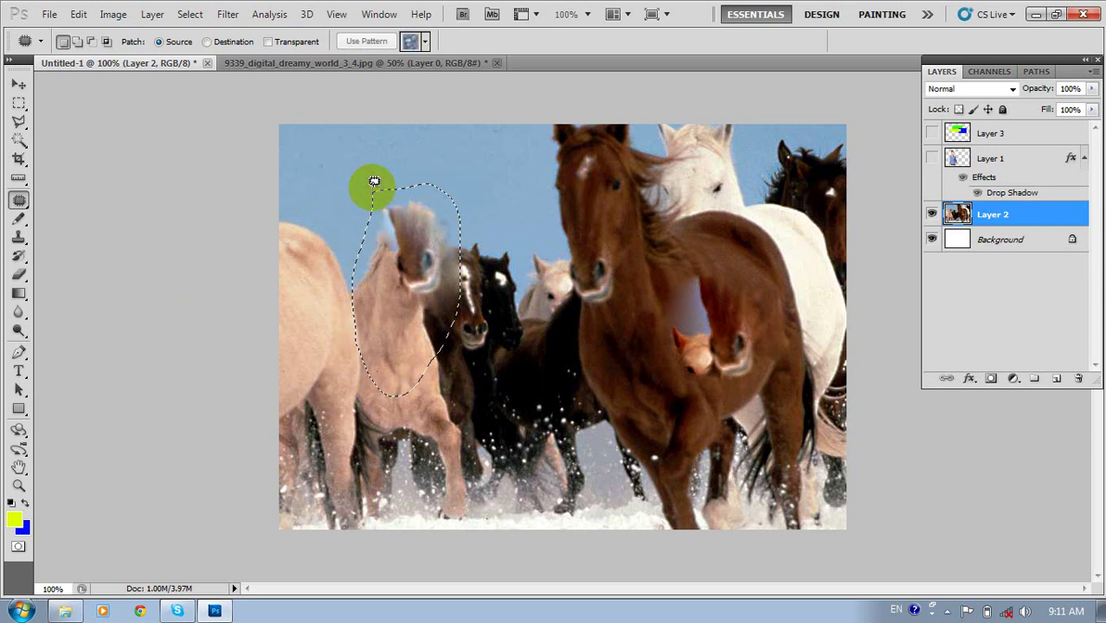
pyautogui.moveTo(395, 253)
pyautogui.mouseDown()
pyautogui.moveTo(522, 249)
pyautogui.moveTo(594, 200)
pyautogui.mouseUp()
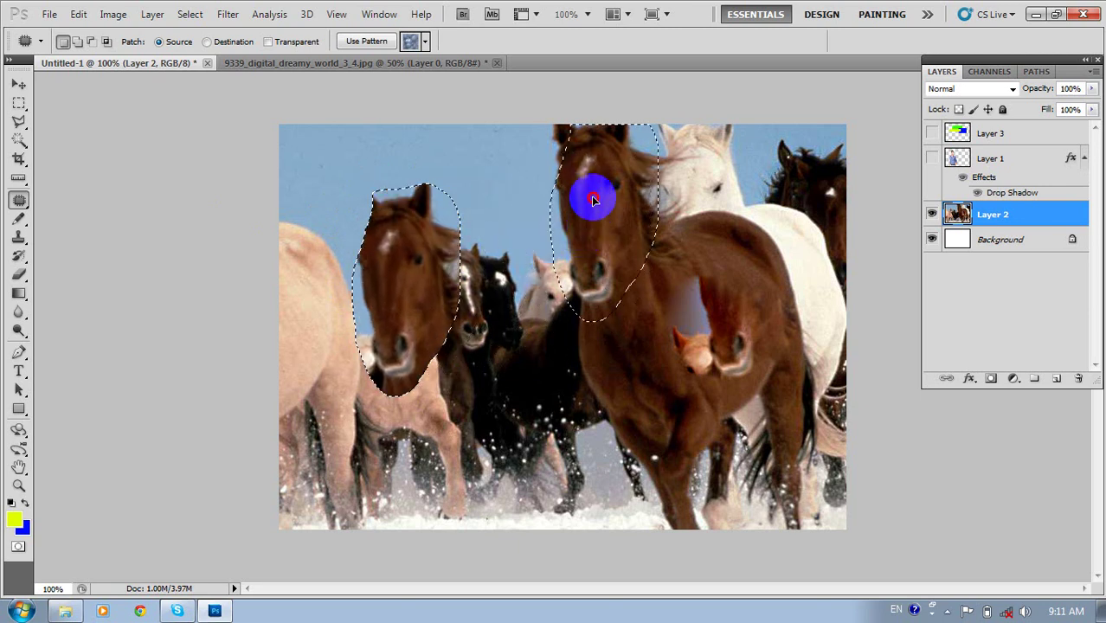
pyautogui.moveTo(592, 197); pyautogui.dragTo(595, 191)
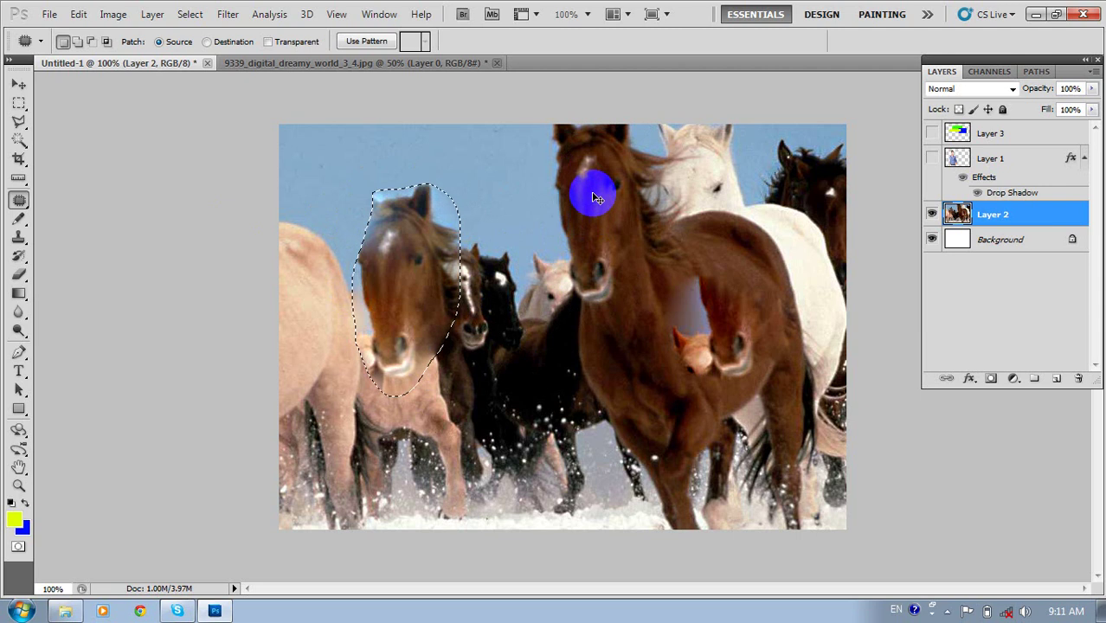
pyautogui.click(596, 199)
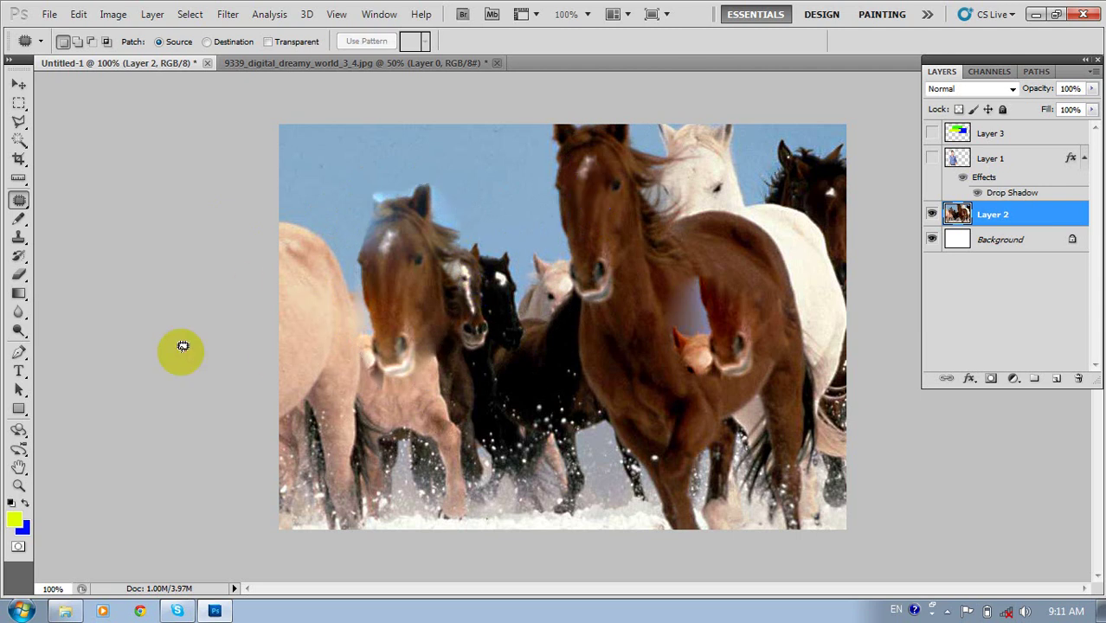
# Cycle through the Ruler, Magic Wand and healing flyouts, ending on the Patch Tool
pyautogui.click(18, 178)
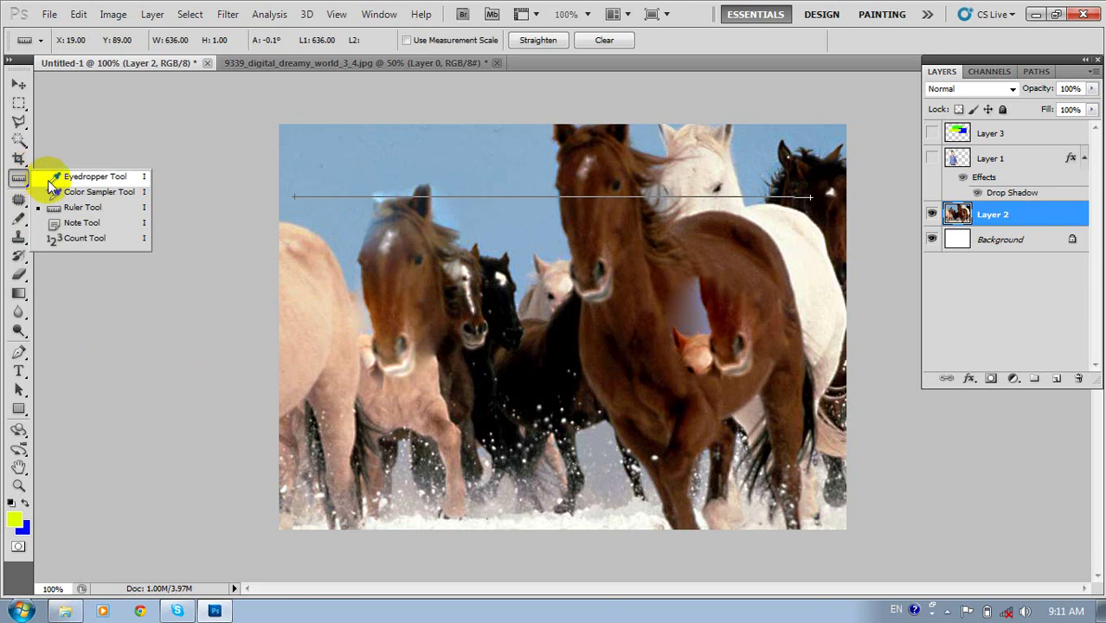
pyautogui.click(73, 213)
pyautogui.click(18, 140)
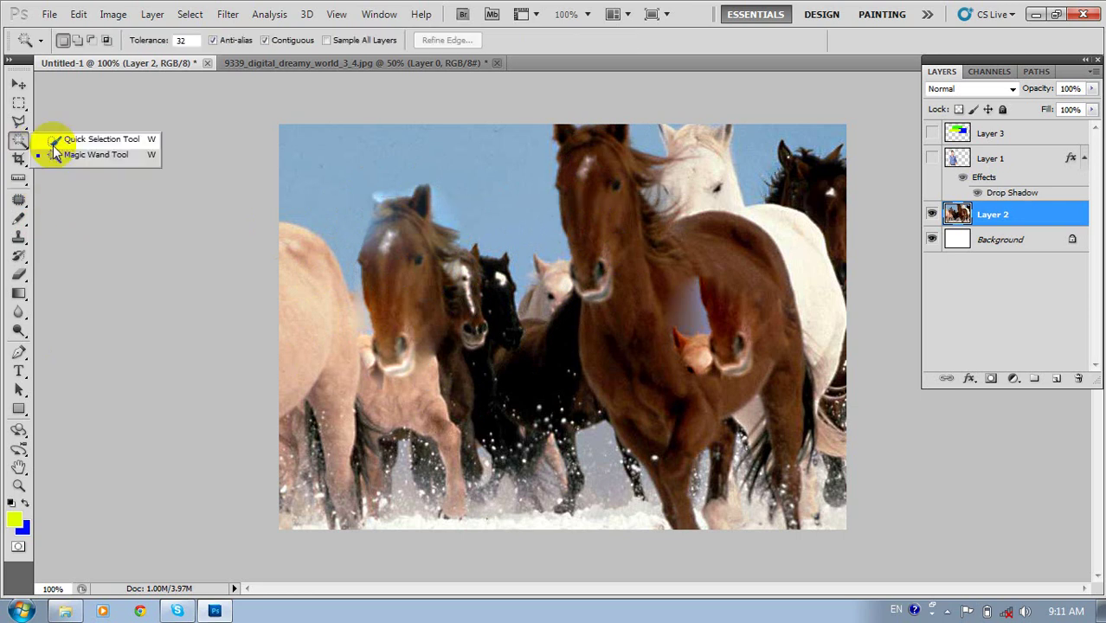
pyautogui.click(75, 158)
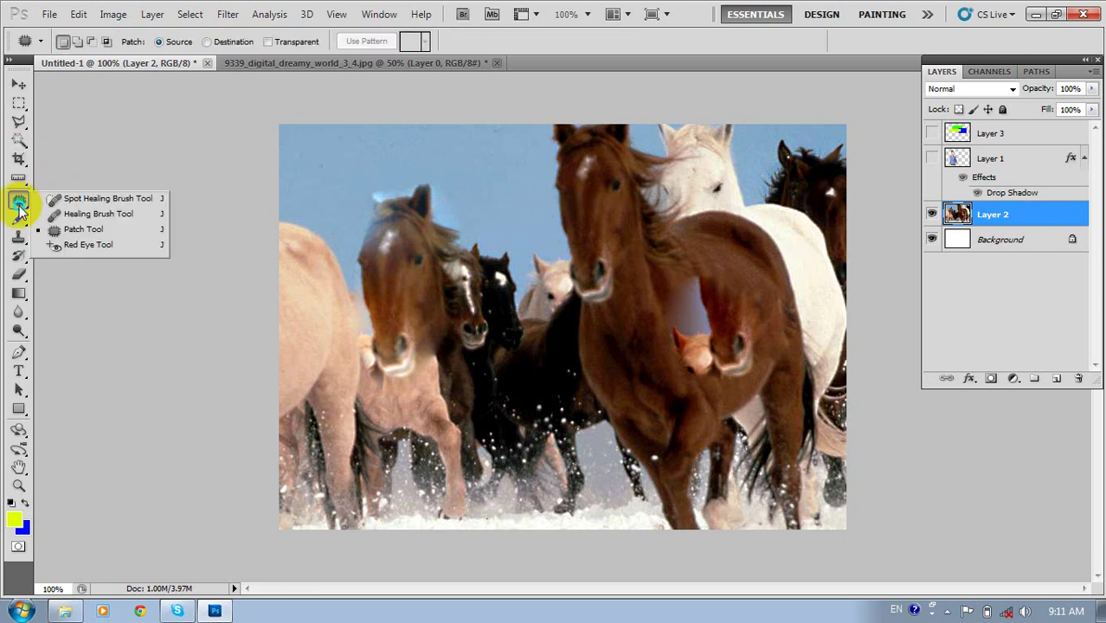
pyautogui.click(19, 200)
pyautogui.click(80, 230)
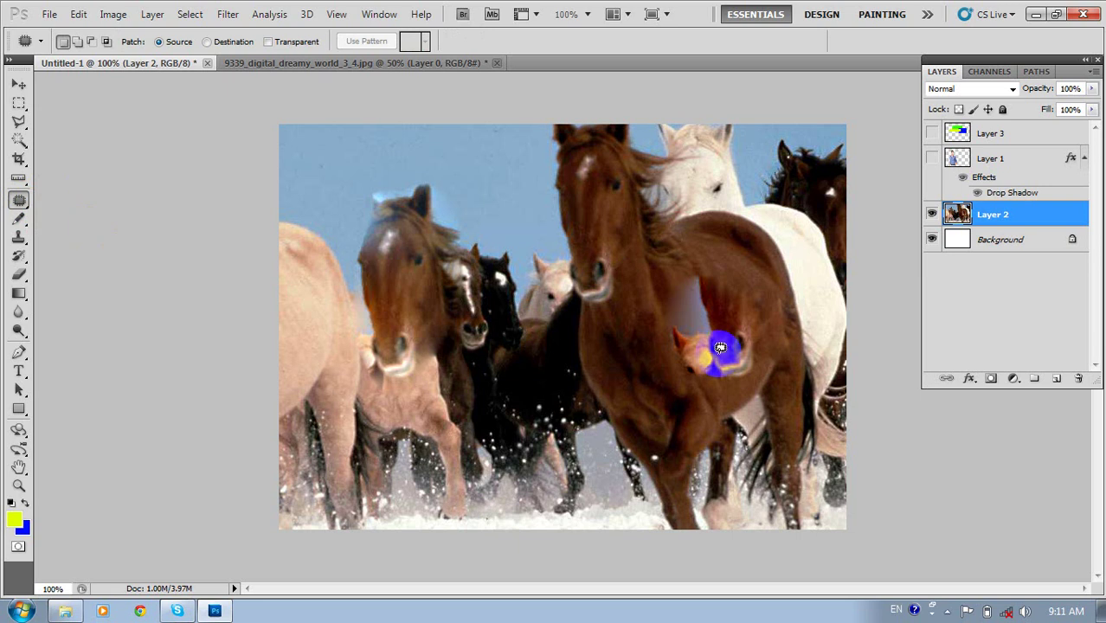